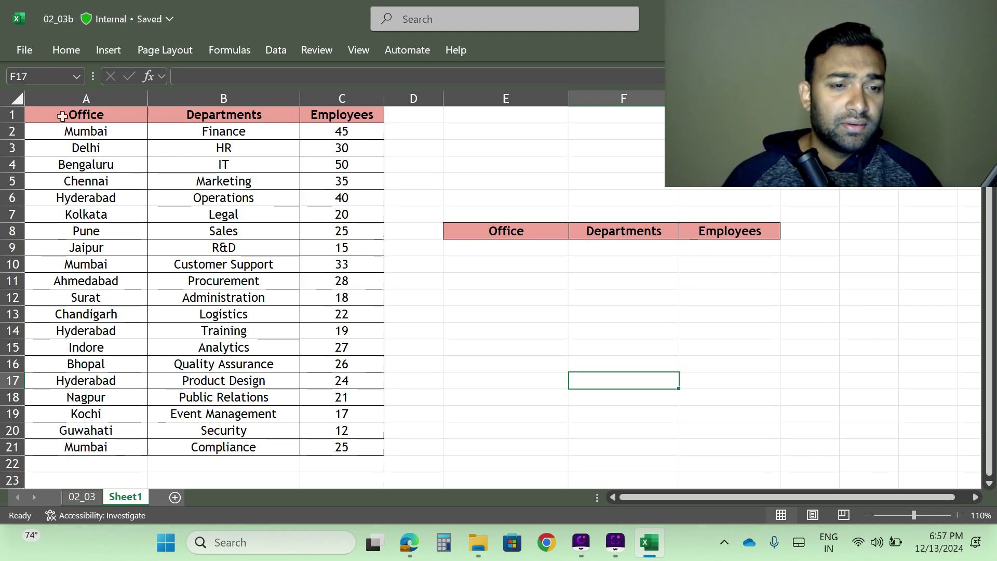
# Step: Change the header in cell A1 of the source table to "Office/ City"
pyautogui.moveTo(63, 116); pyautogui.dragTo(360, 435)
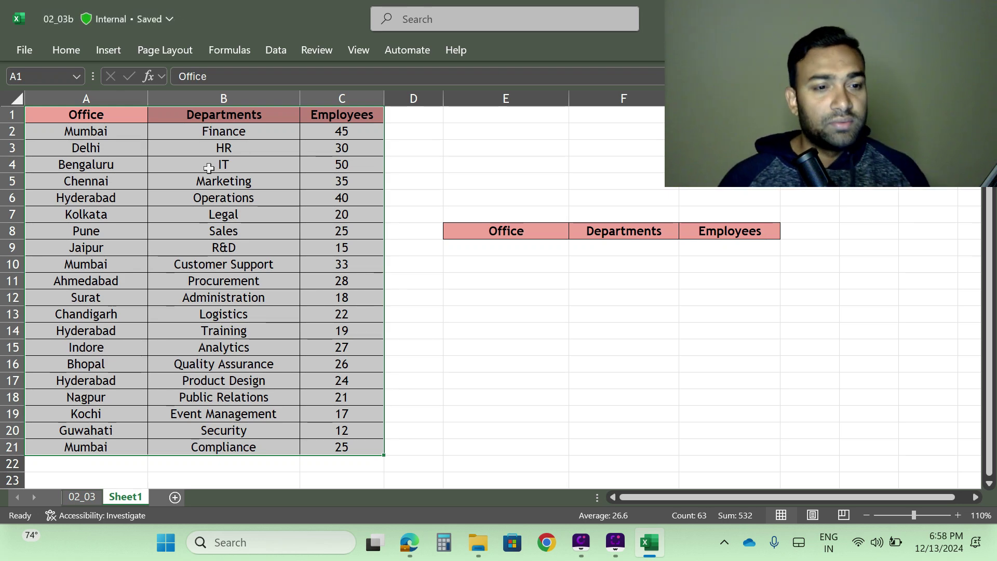
pyautogui.click(114, 115)
pyautogui.doubleClick(114, 115)
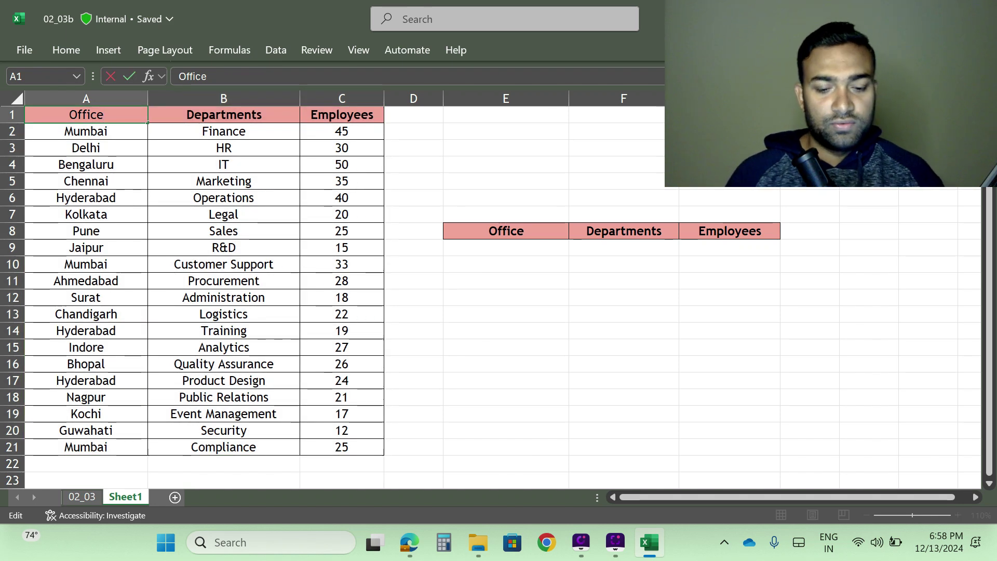
pyautogui.write('/')
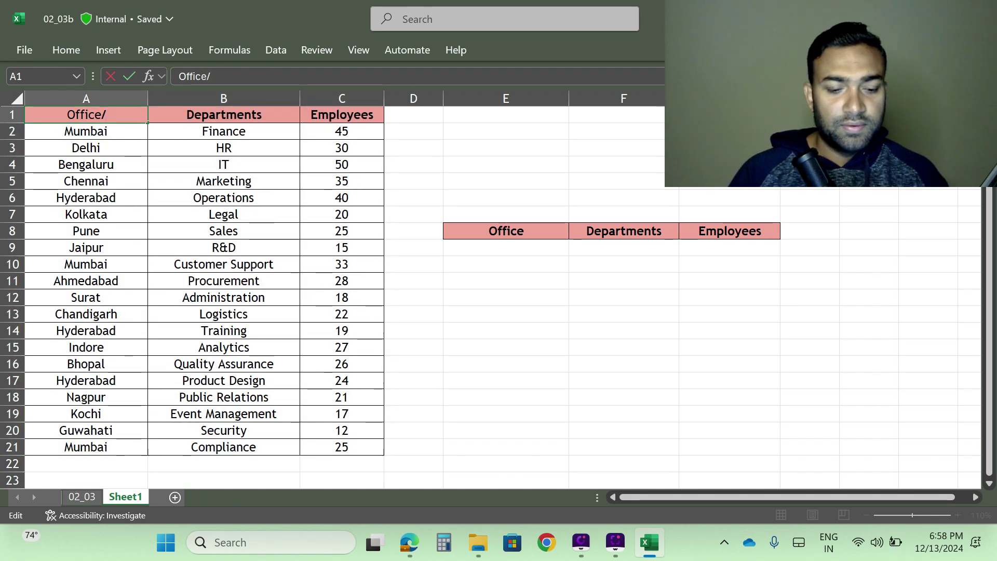
pyautogui.write(' City')
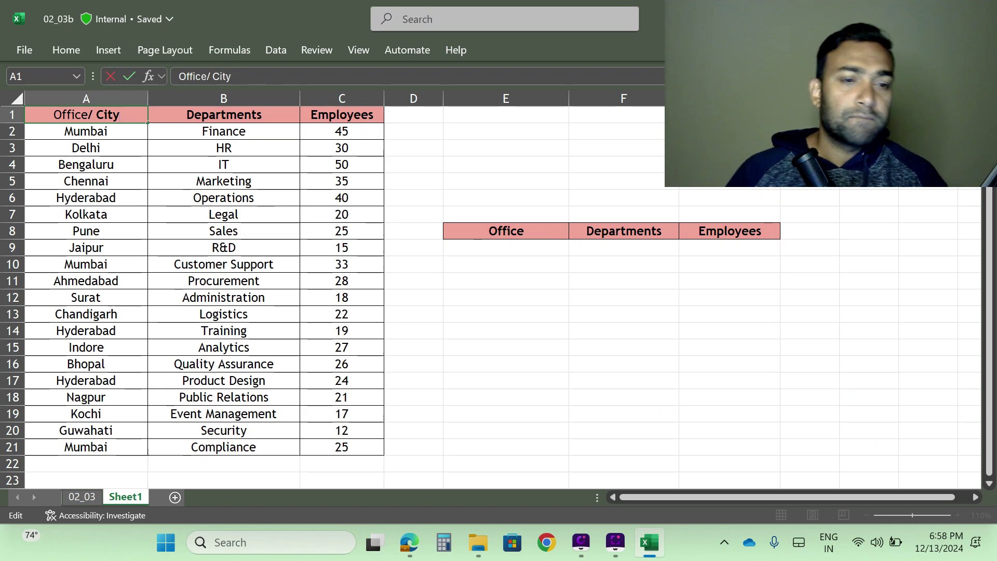
pyautogui.click(97, 198)
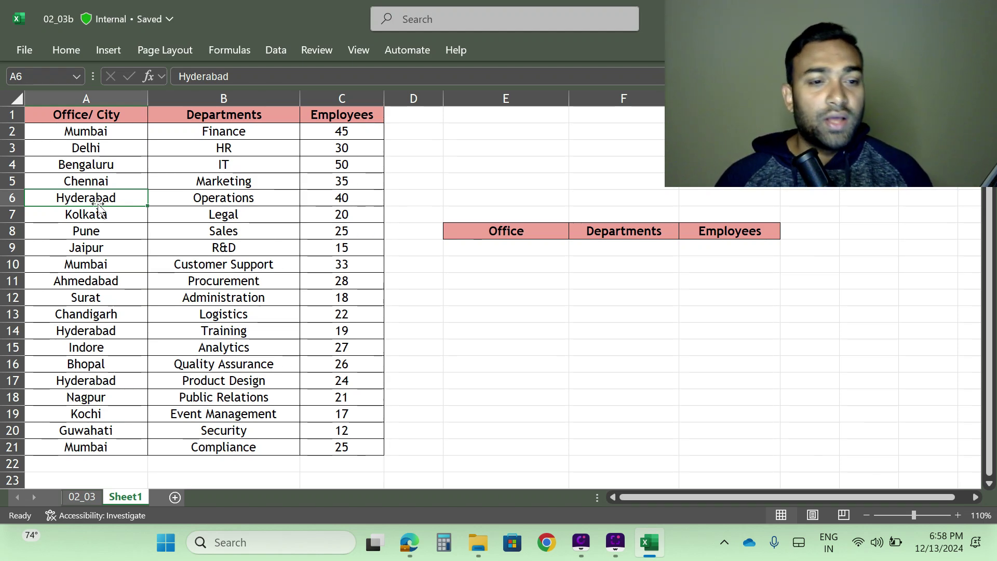
# Step: Filter the Office/ City column to show only Ahmedabad, and remove the filter from header row 1 again
pyautogui.click(9, 118)
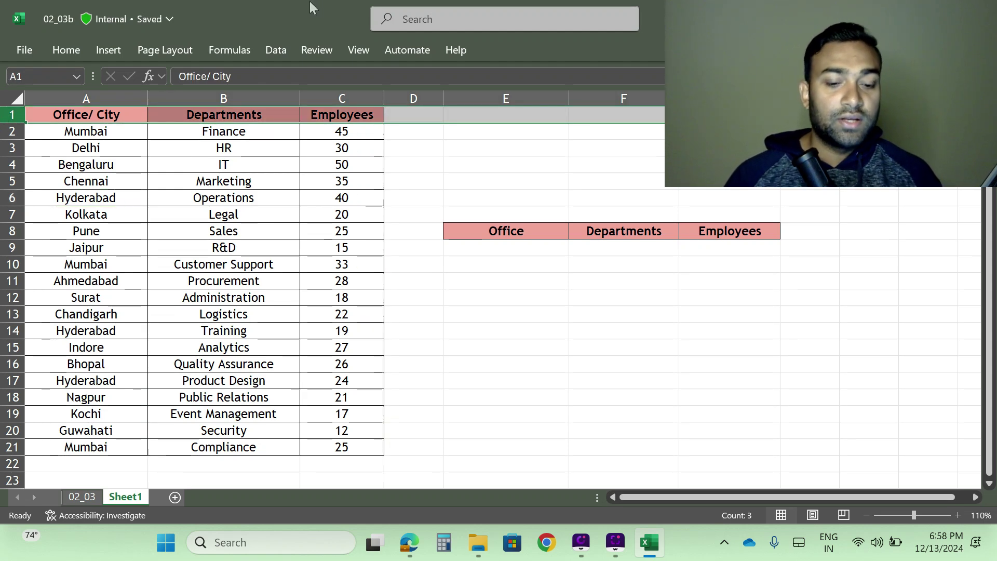
pyautogui.hotkey('ctrl', 'shift', 'l')
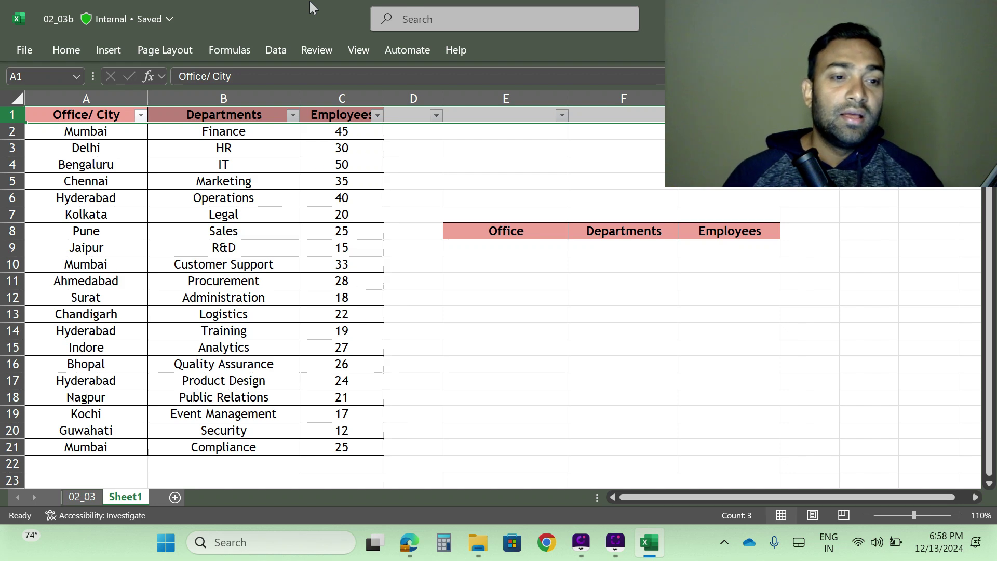
pyautogui.click(140, 115)
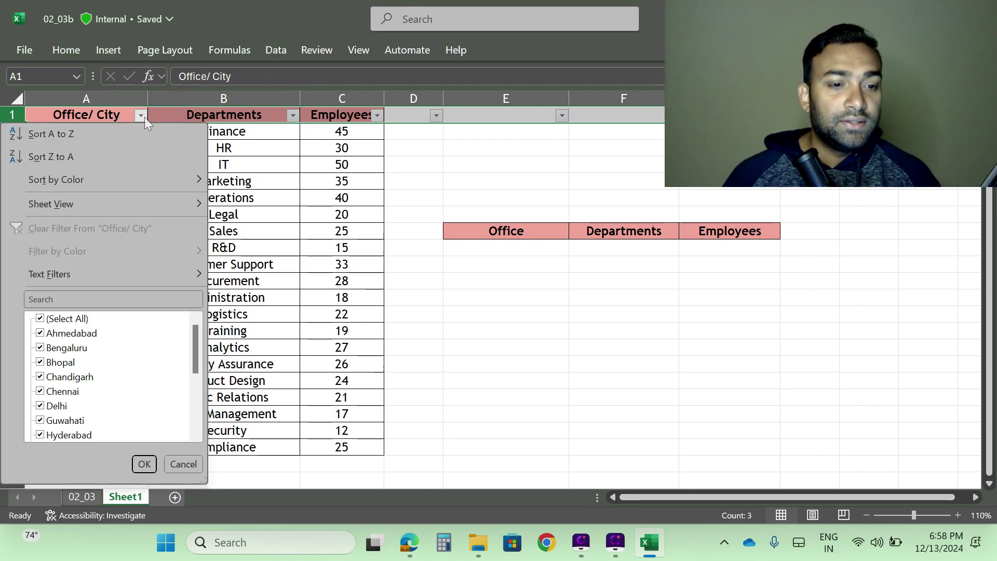
pyautogui.click(61, 318)
pyautogui.click(64, 333)
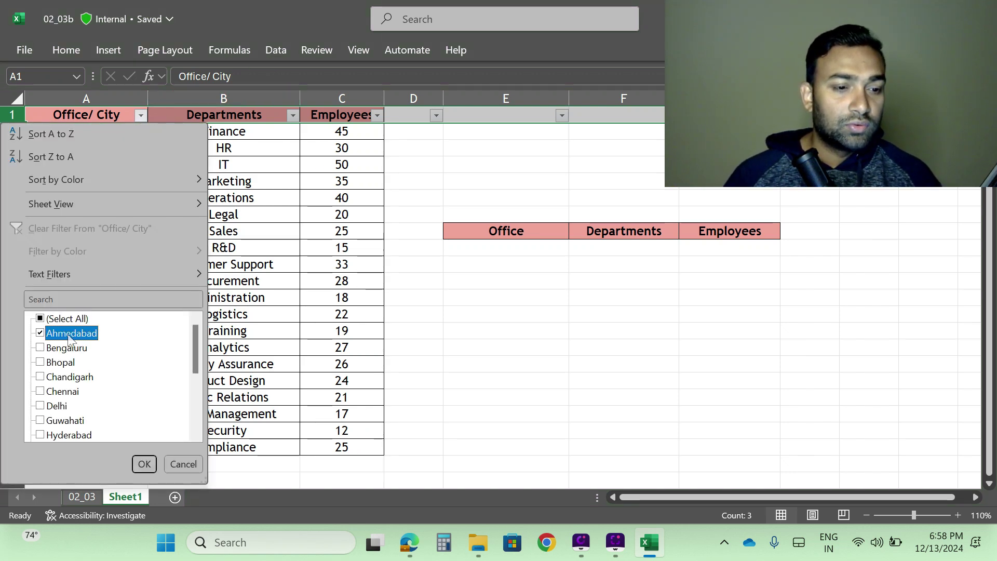
pyautogui.click(145, 464)
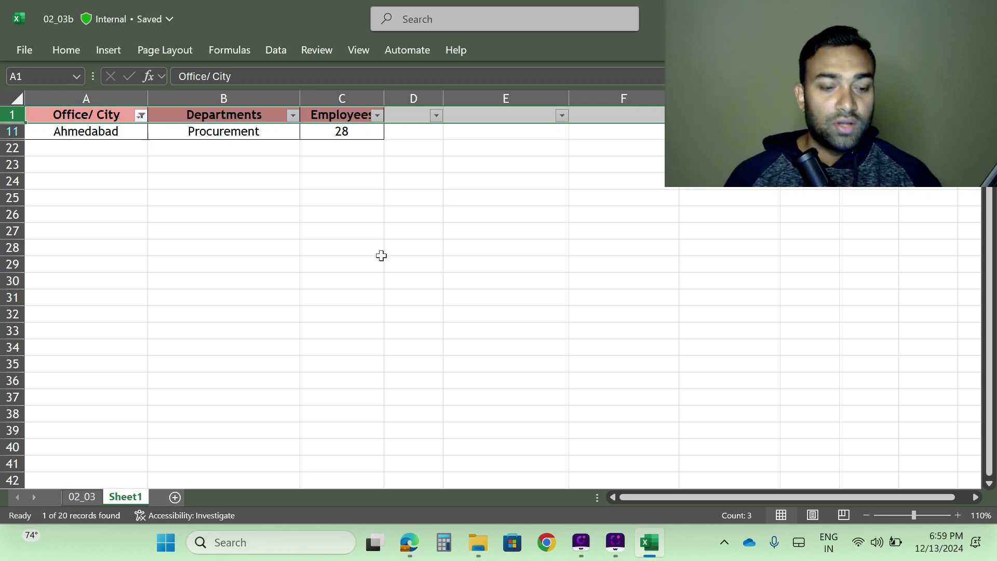
pyautogui.hotkey('ctrl', 'shift', 'l')
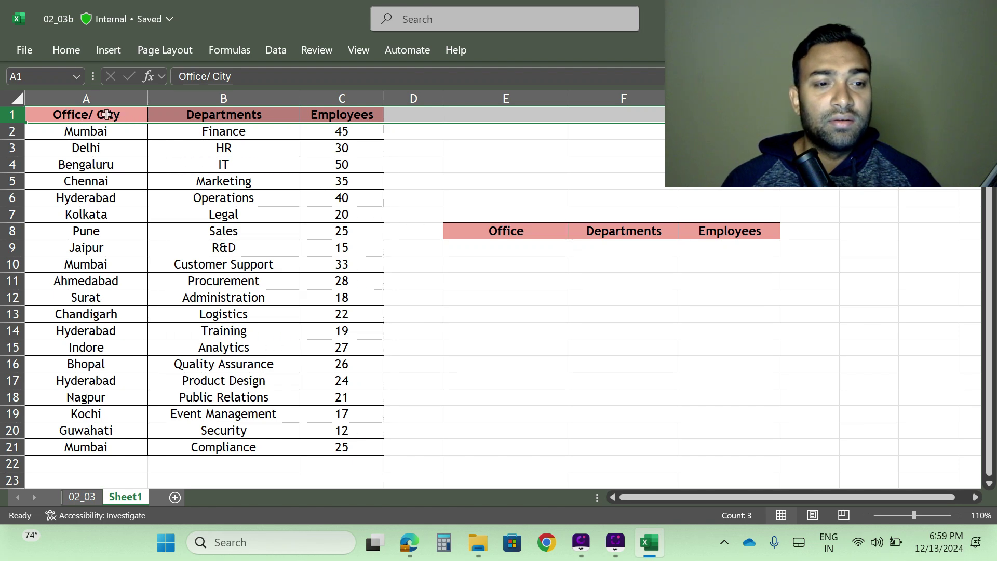
# Step: Copy the source table's headers in A1:C1 over the existing header row starting at cell E8
pyautogui.click(106, 114)
pyautogui.hotkey('shift', 'Right')
pyautogui.hotkey('shift', 'Right')
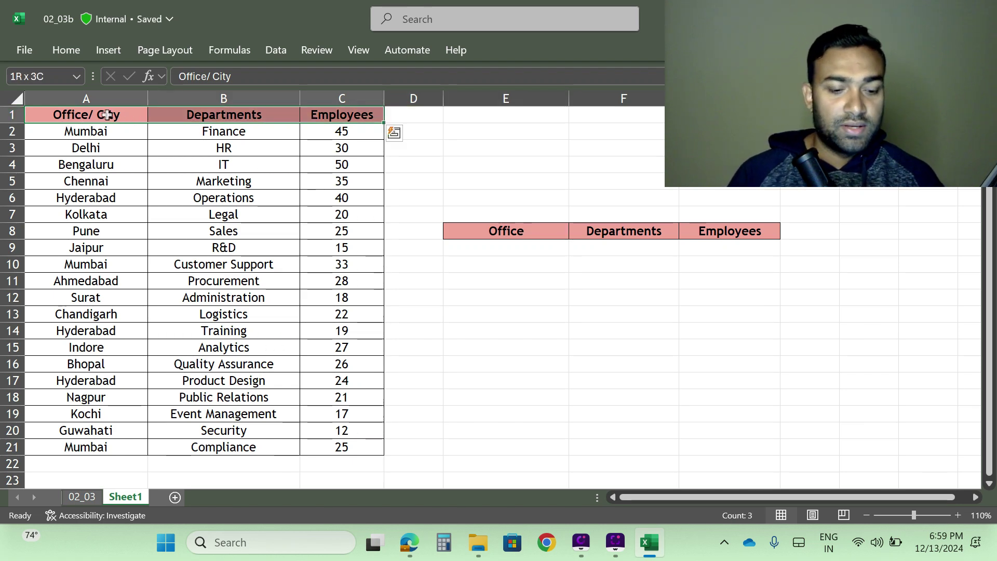
pyautogui.hotkey('ctrl', 'c')
pyautogui.click(463, 229)
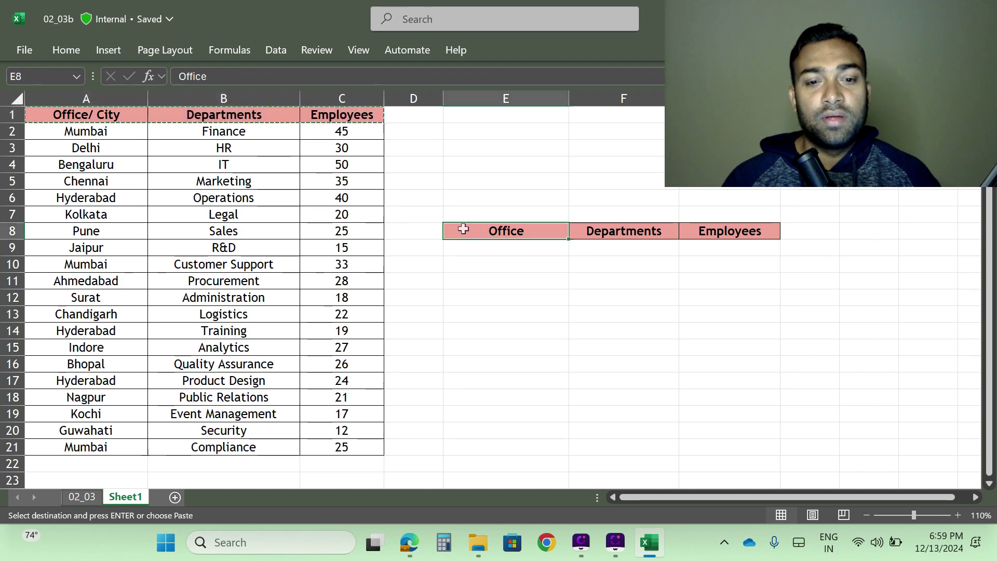
pyautogui.hotkey('ctrl', 'v')
pyautogui.click(616, 302)
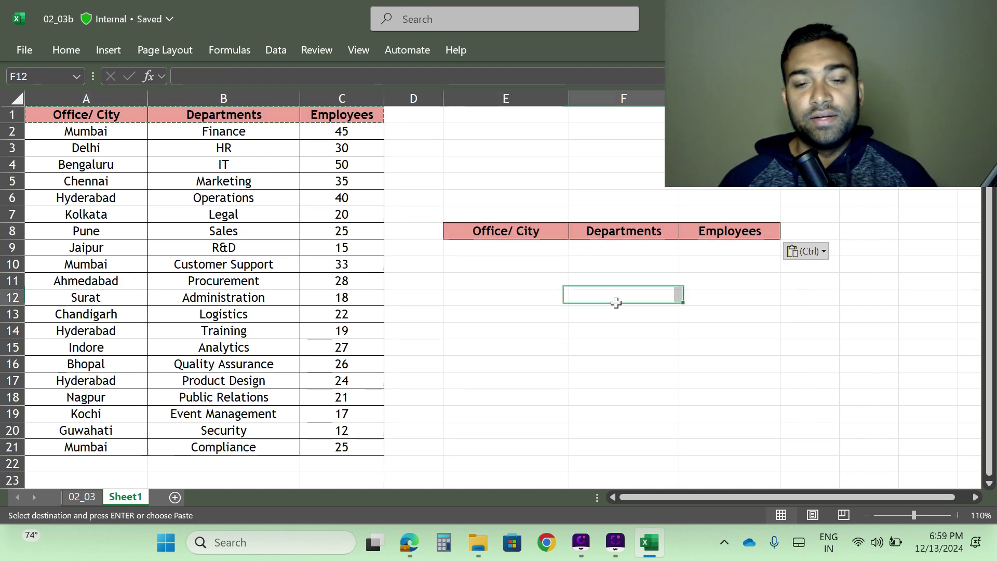
# Step: Start a FILTER formula in cell E9 with the data range A2:C21 as its array
pyautogui.click(479, 252)
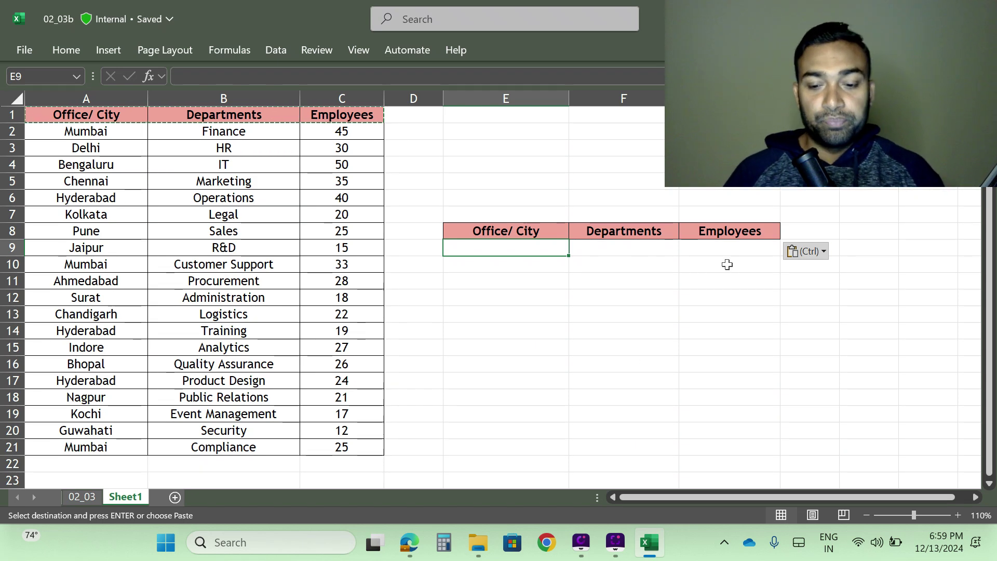
pyautogui.write('=')
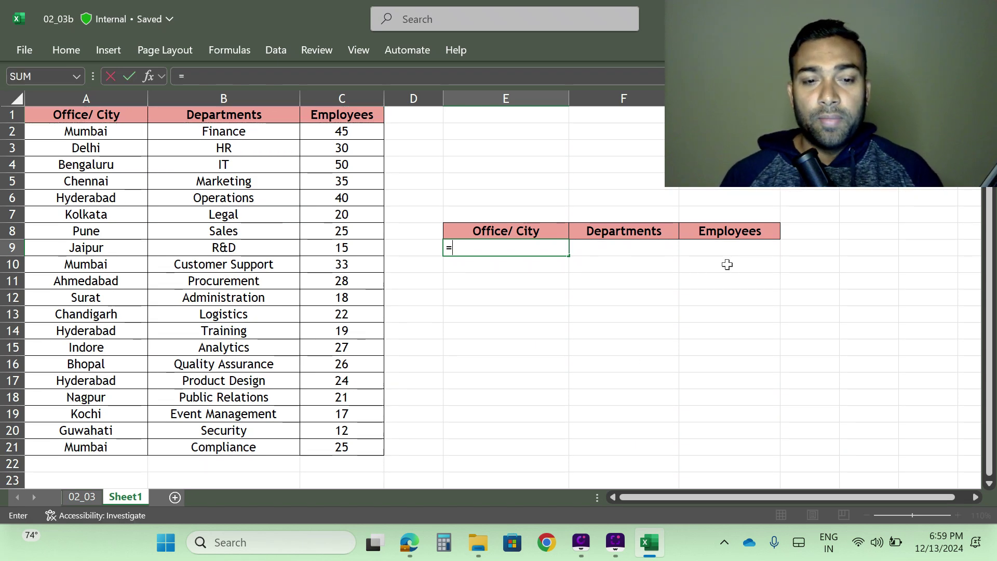
pyautogui.write('fi')
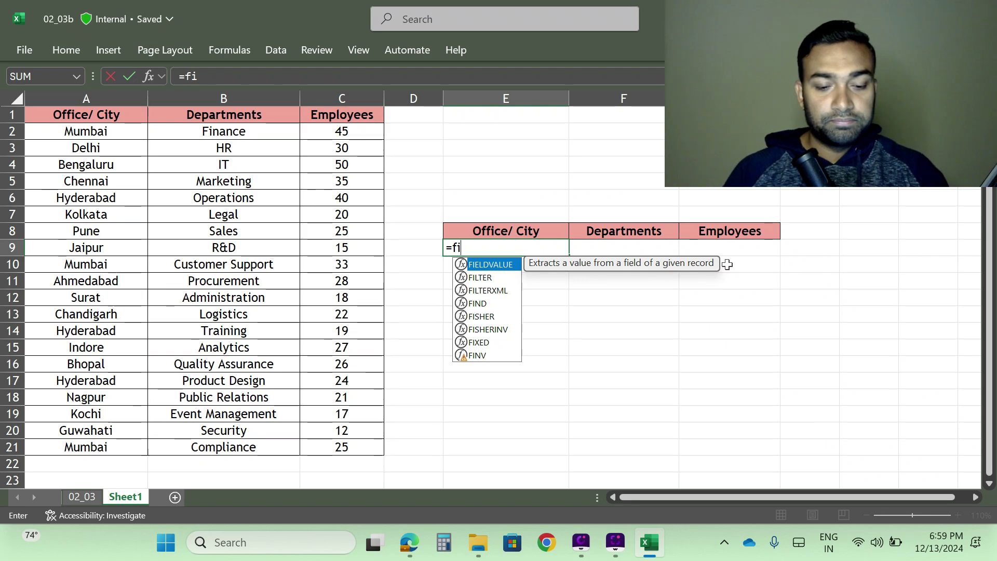
pyautogui.write('lter')
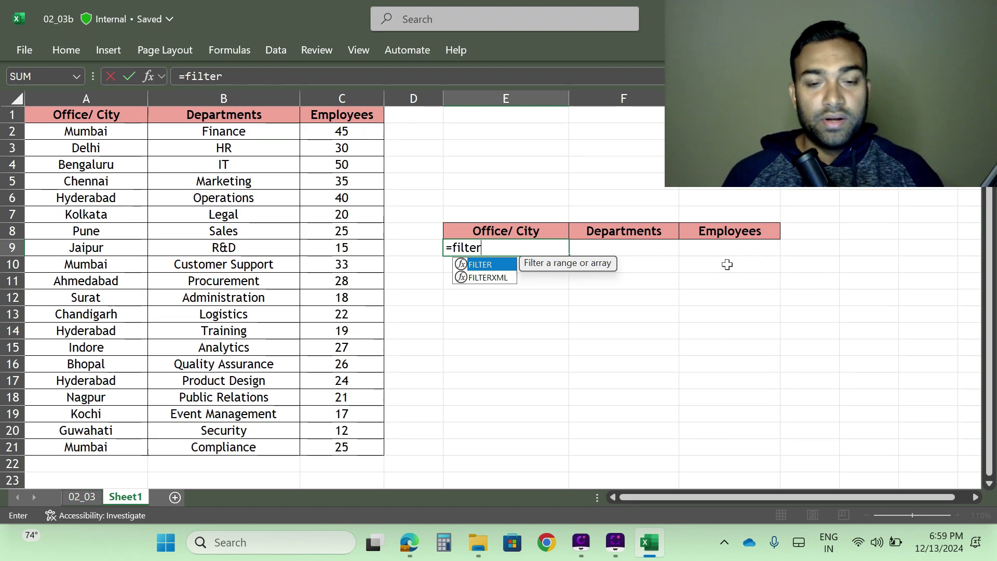
pyautogui.press('Tab')
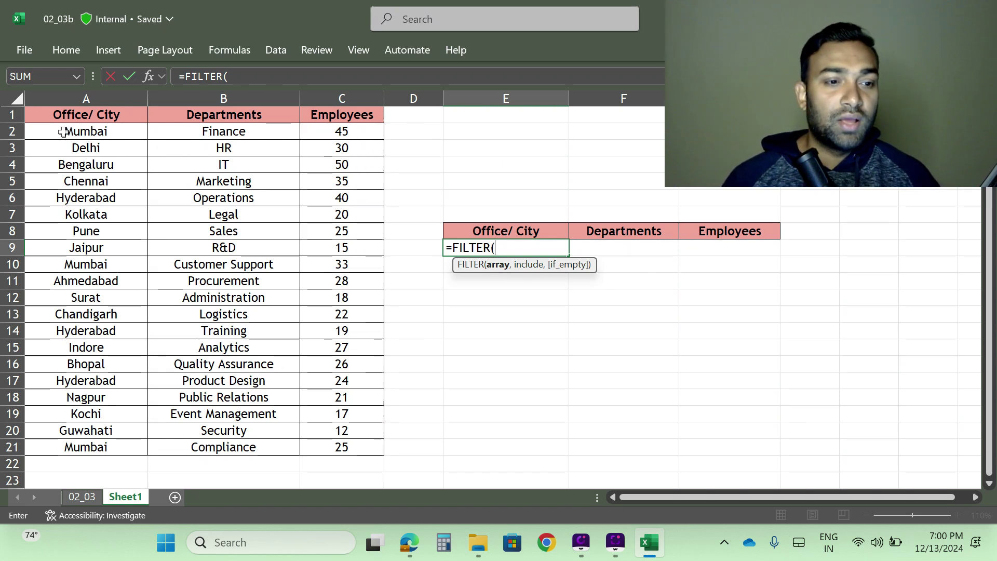
pyautogui.moveTo(49, 132); pyautogui.dragTo(324, 444)
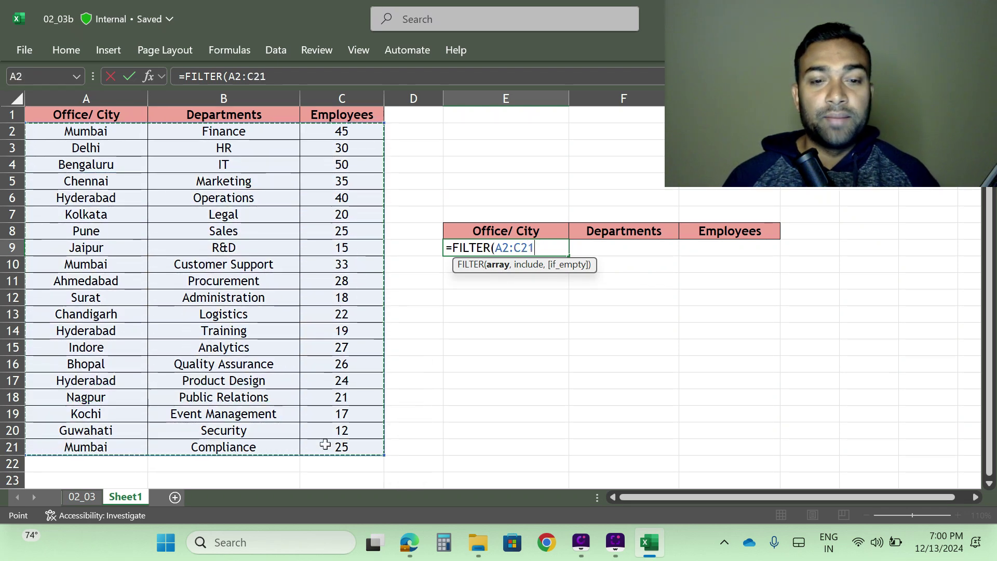
pyautogui.write(',')
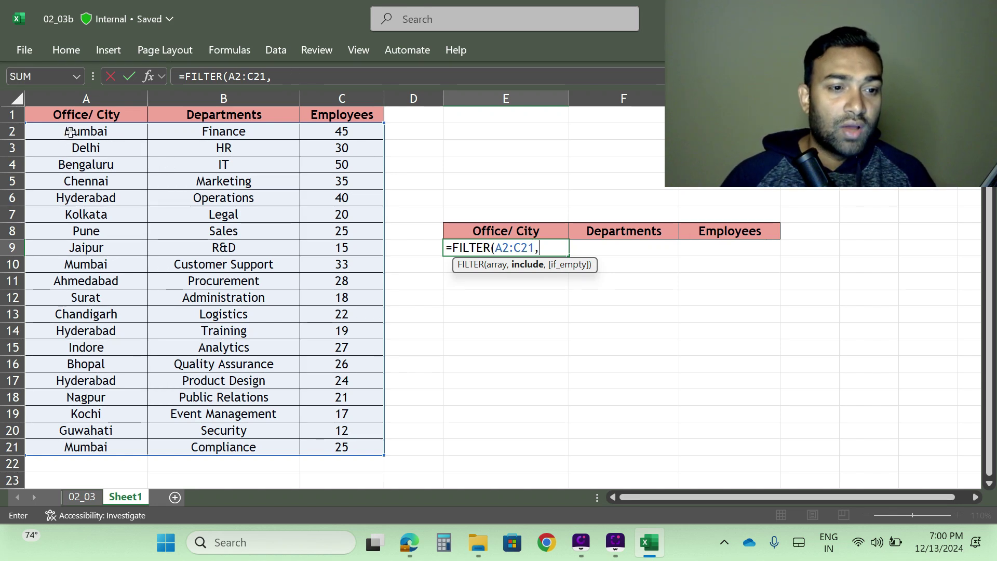
# Step: Complete the FILTER formula with the include condition A2:A21="Mumbai" and enter it
pyautogui.moveTo(63, 133); pyautogui.dragTo(70, 443)
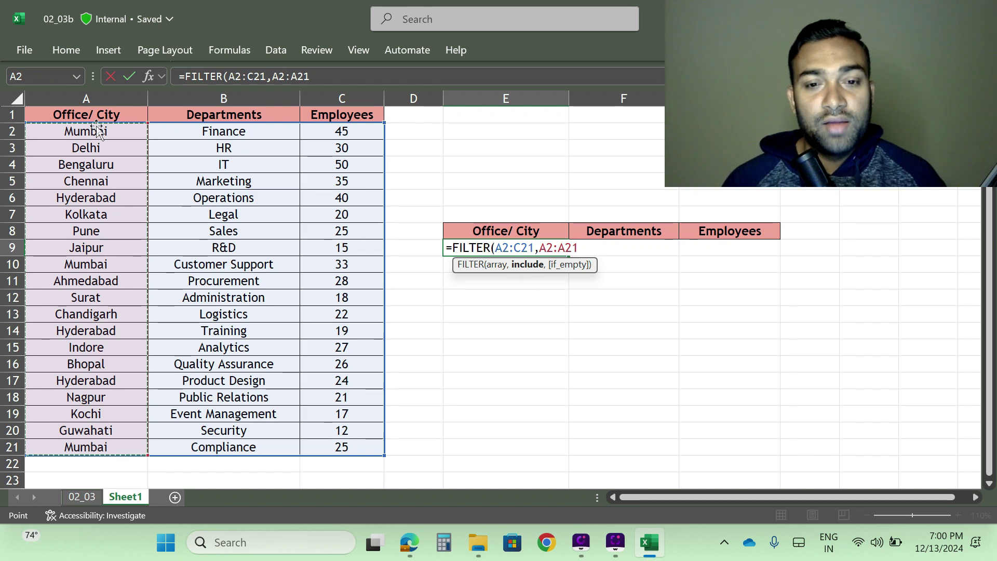
pyautogui.write('=')
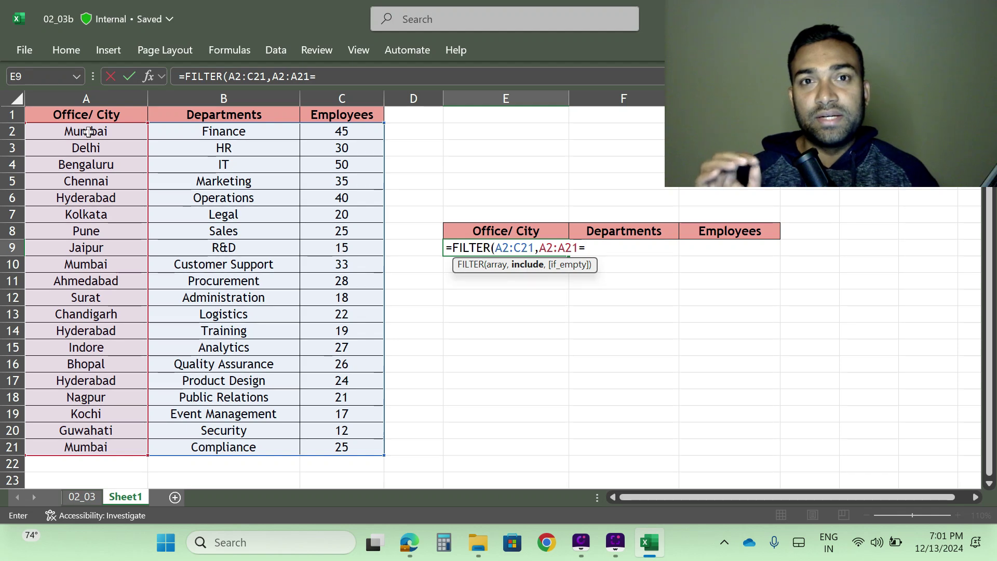
pyautogui.write('"')
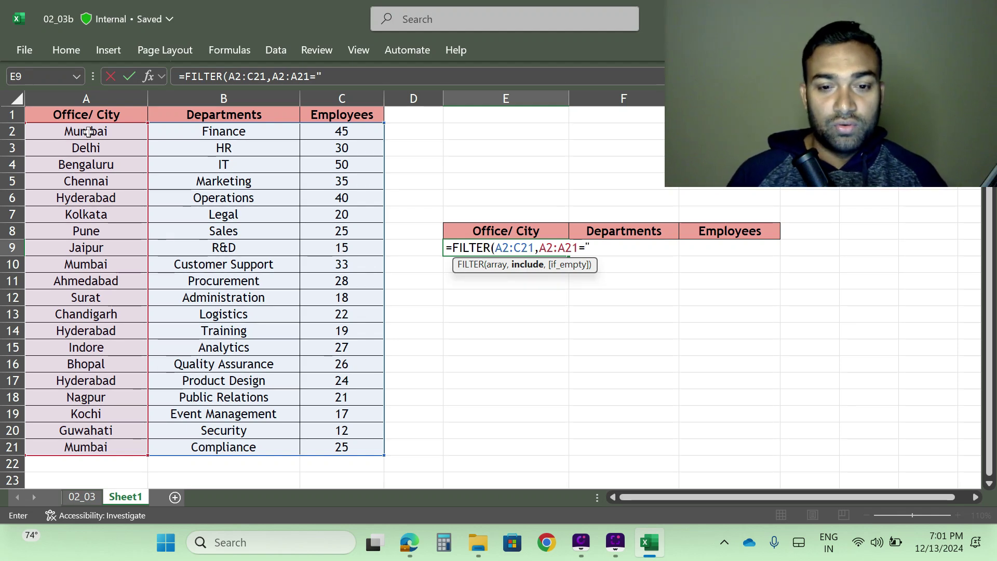
pyautogui.write('Mu')
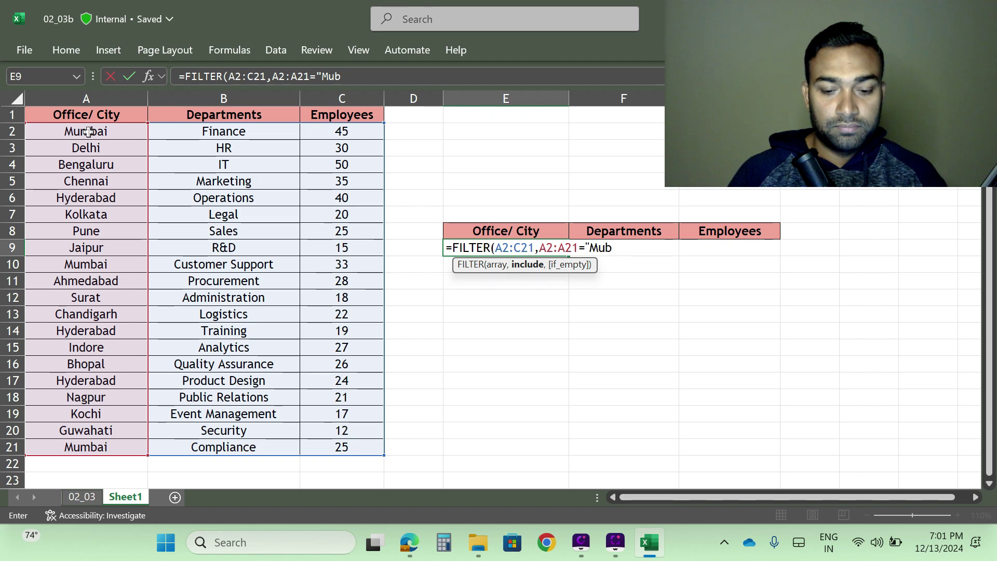
pyautogui.write('mbai')
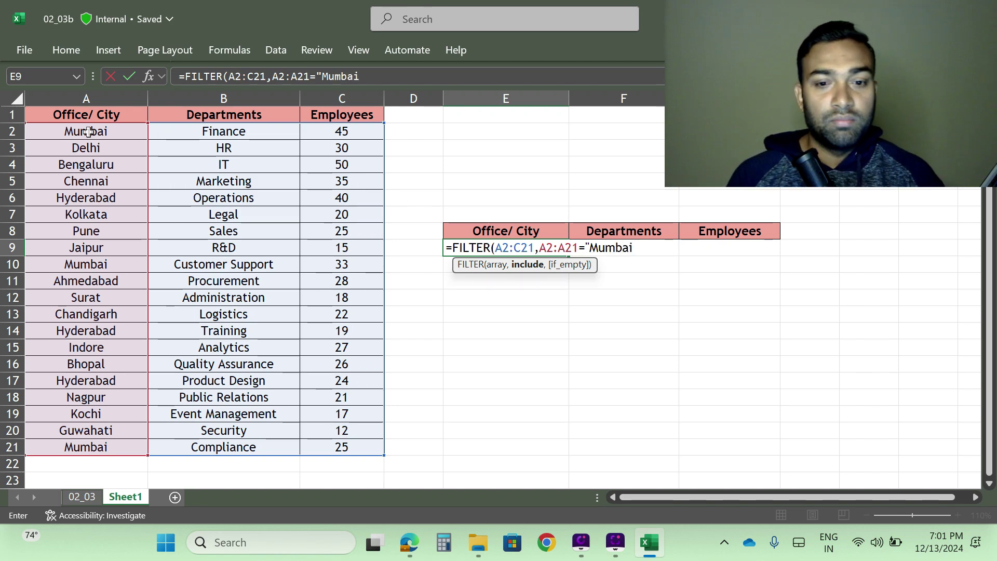
pyautogui.write('"')
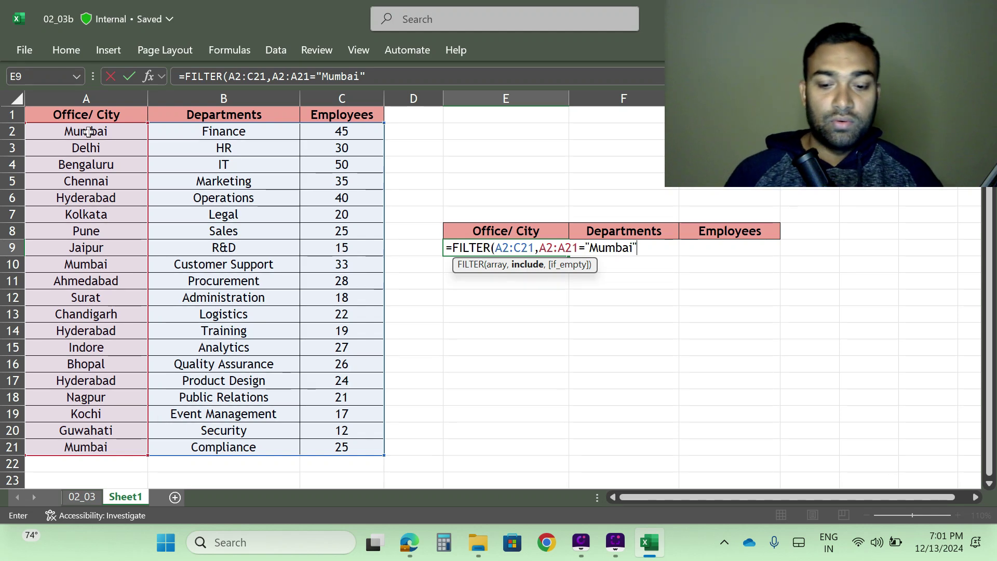
pyautogui.write(')')
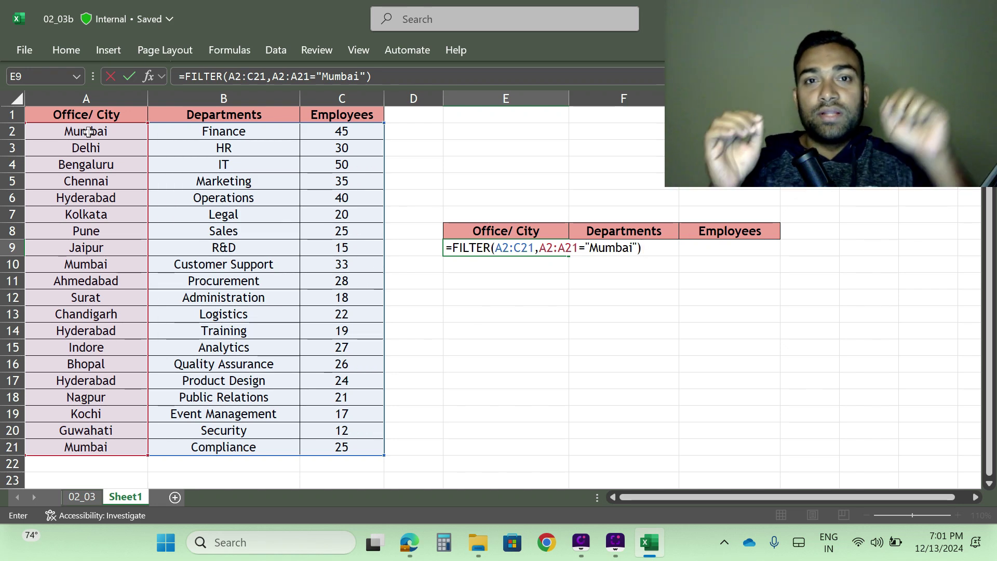
pyautogui.press('Return')
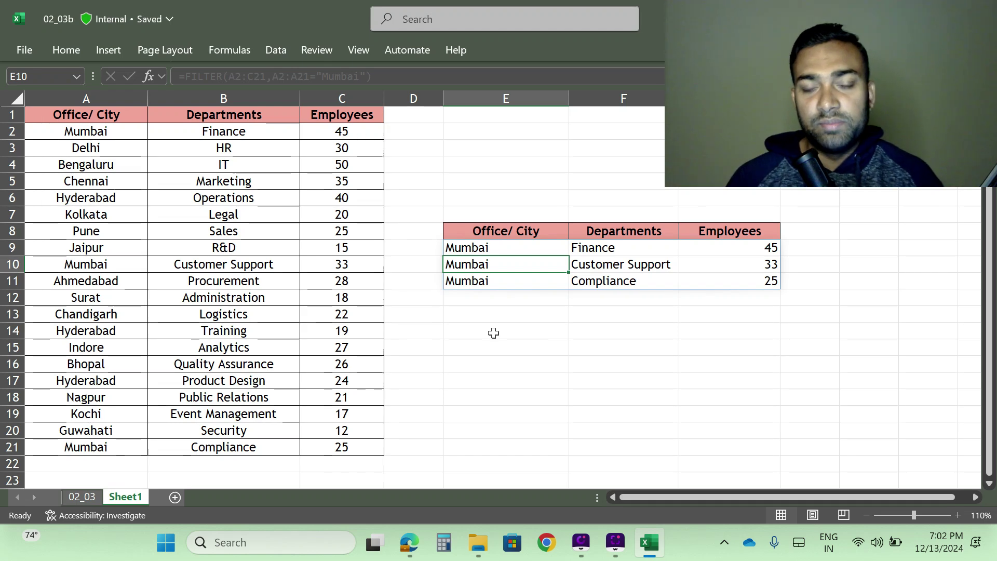
# Step: Copy the source table's headers in A1:C1 to a new header row starting at cell E3
pyautogui.click(116, 119)
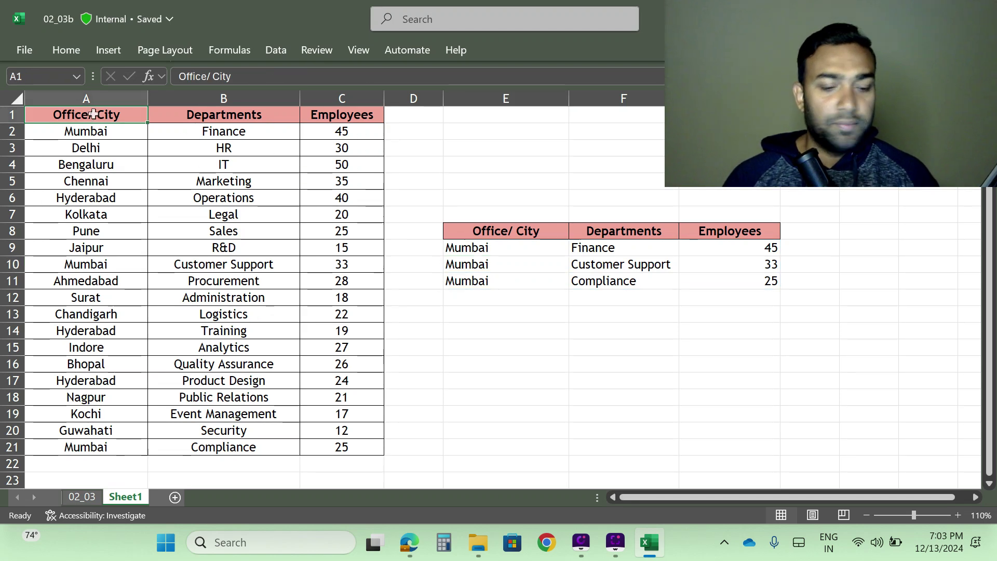
pyautogui.hotkey('shift', 'Right')
pyautogui.hotkey('shift', 'Right')
pyautogui.hotkey('ctrl', 'c')
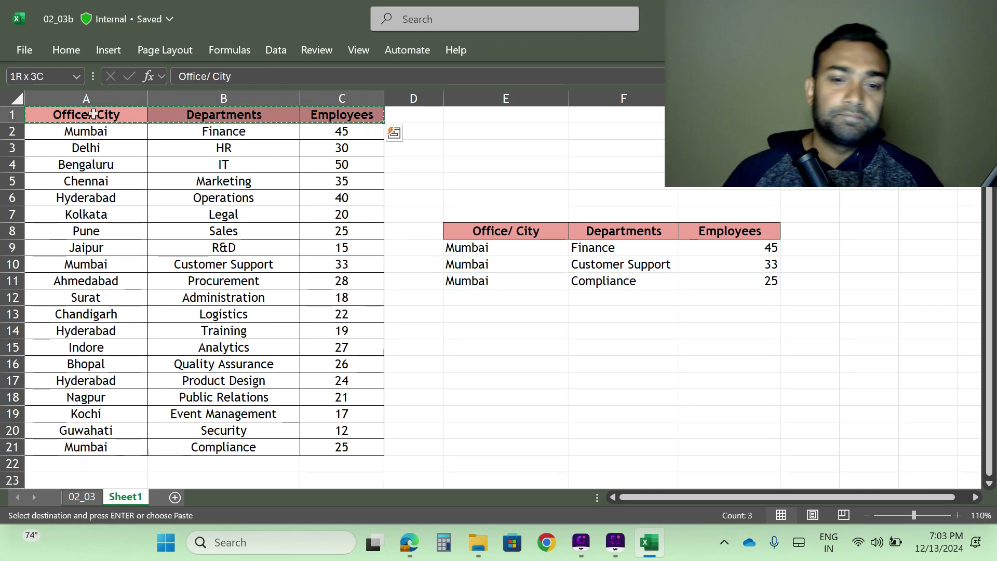
pyautogui.scroll(-2, 516, 340)
pyautogui.scroll(2, 515, 340)
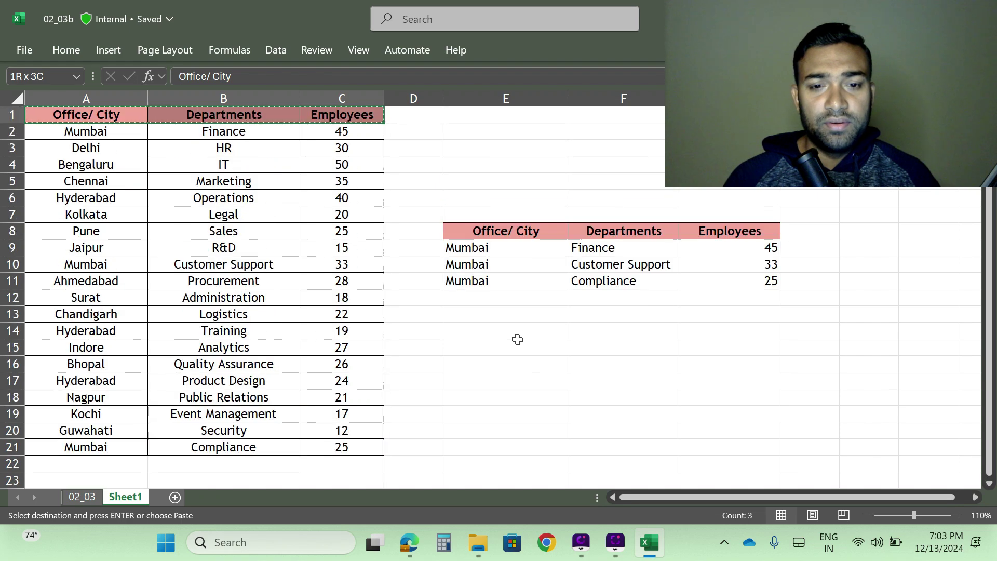
pyautogui.click(469, 147)
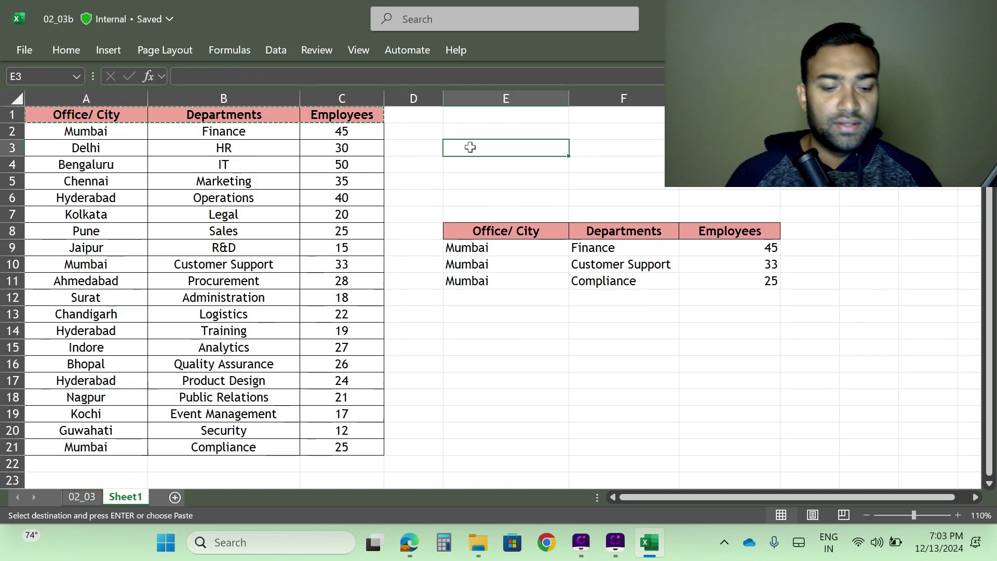
pyautogui.hotkey('ctrl', 'v')
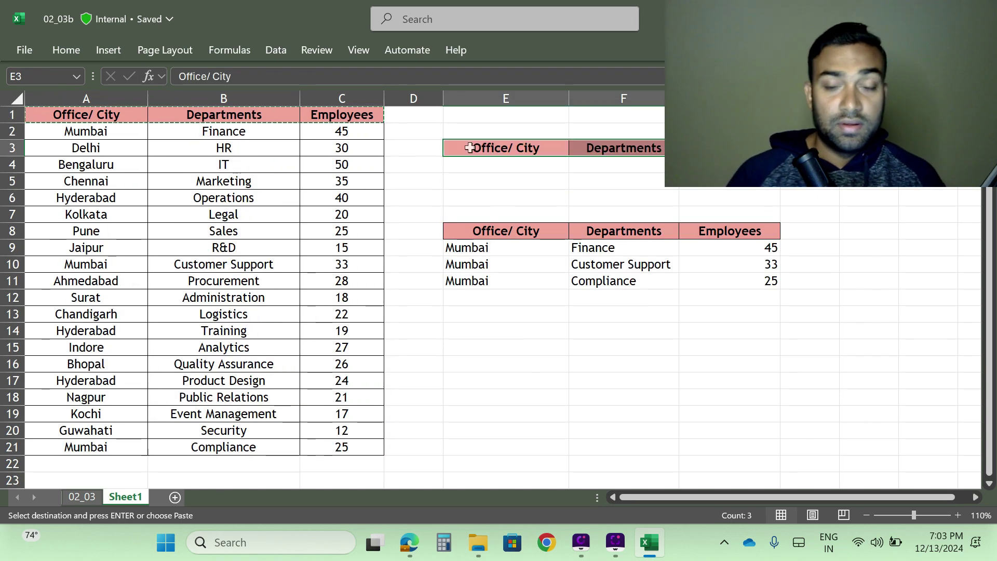
pyautogui.click(491, 164)
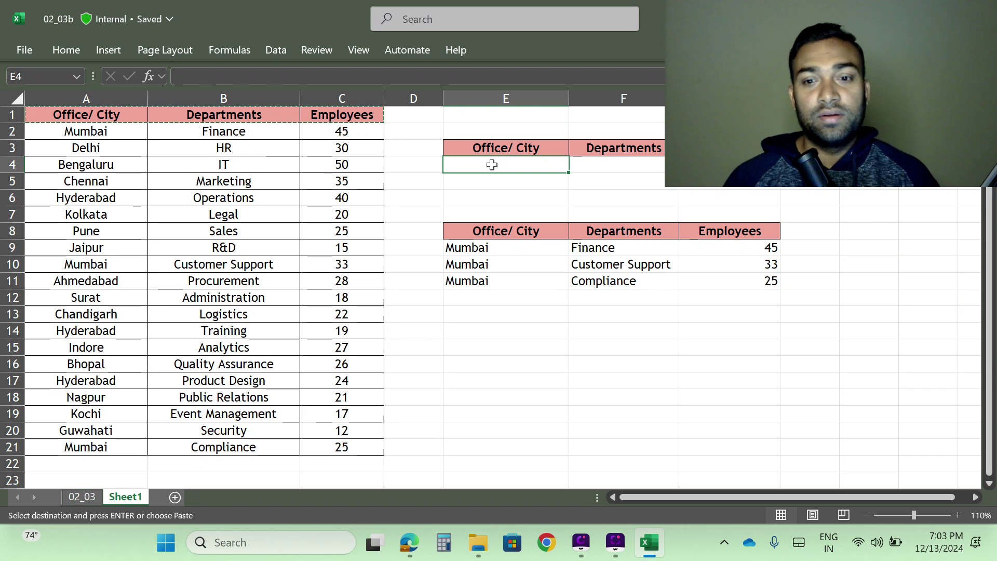
pyautogui.press('Escape')
pyautogui.write('filt')
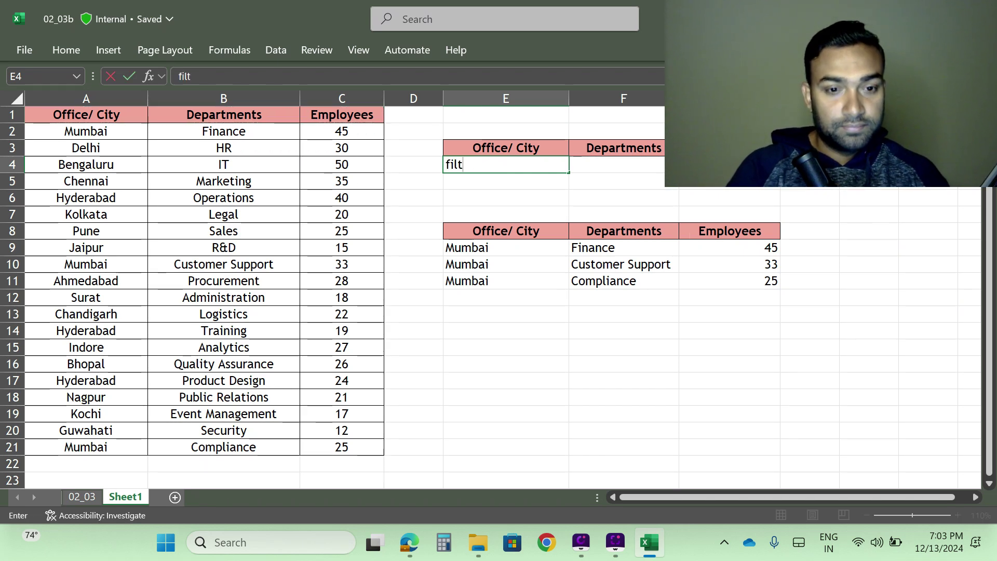
pyautogui.write('er')
pyautogui.press('BackSpace')
pyautogui.press('BackSpace')
pyautogui.press('BackSpace')
pyautogui.press('BackSpace')
pyautogui.press('BackSpace')
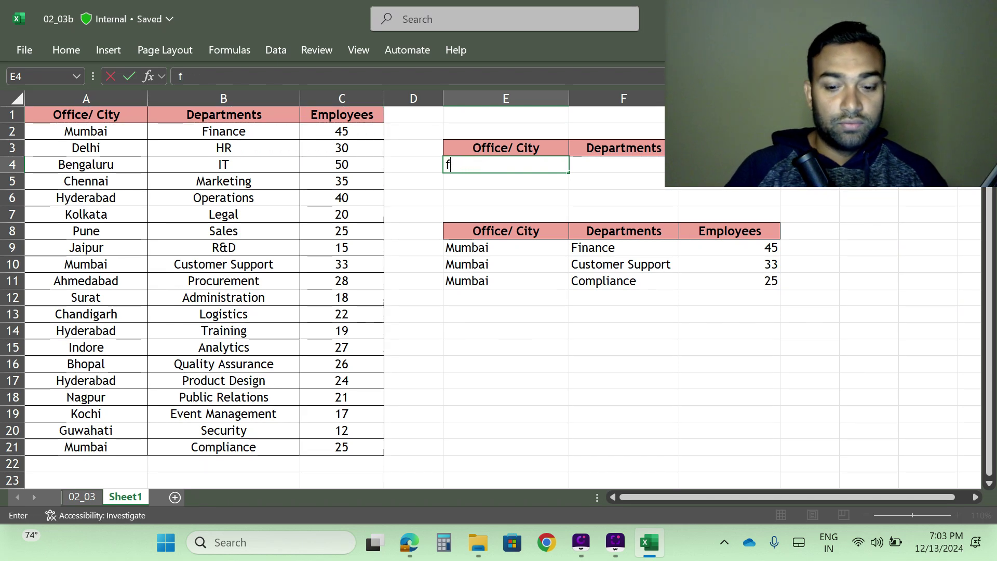
pyautogui.write('=')
pyautogui.press('BackSpace')
pyautogui.press('BackSpace')
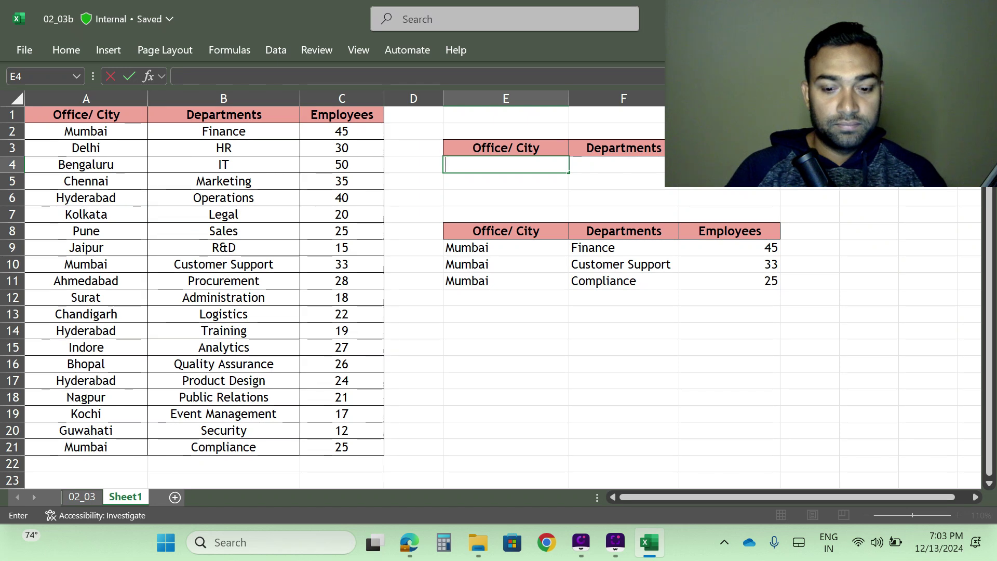
# Step: Start a FILTER formula in cell E4 with the data range A2:C21 as its array
pyautogui.write('=filter')
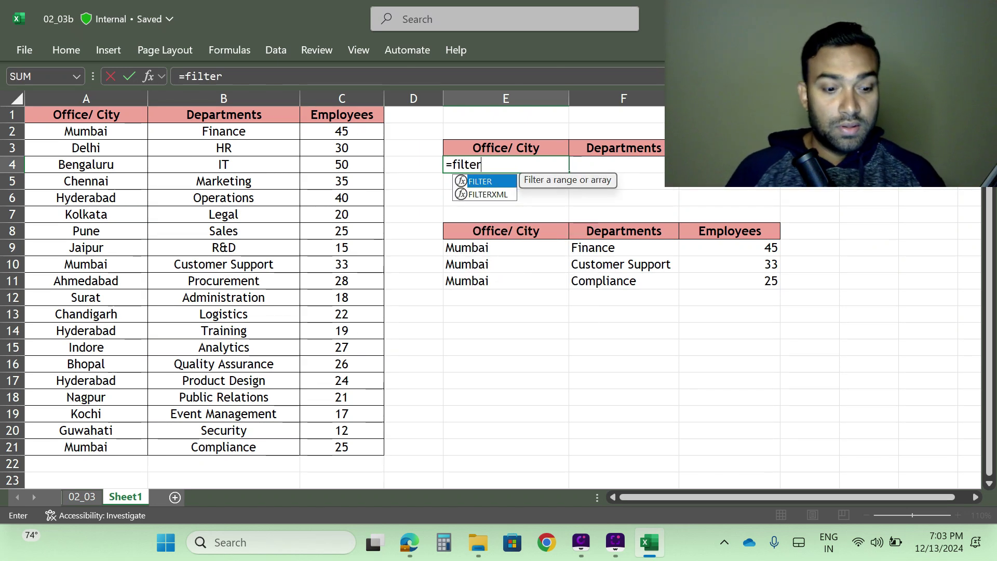
pyautogui.press('Tab')
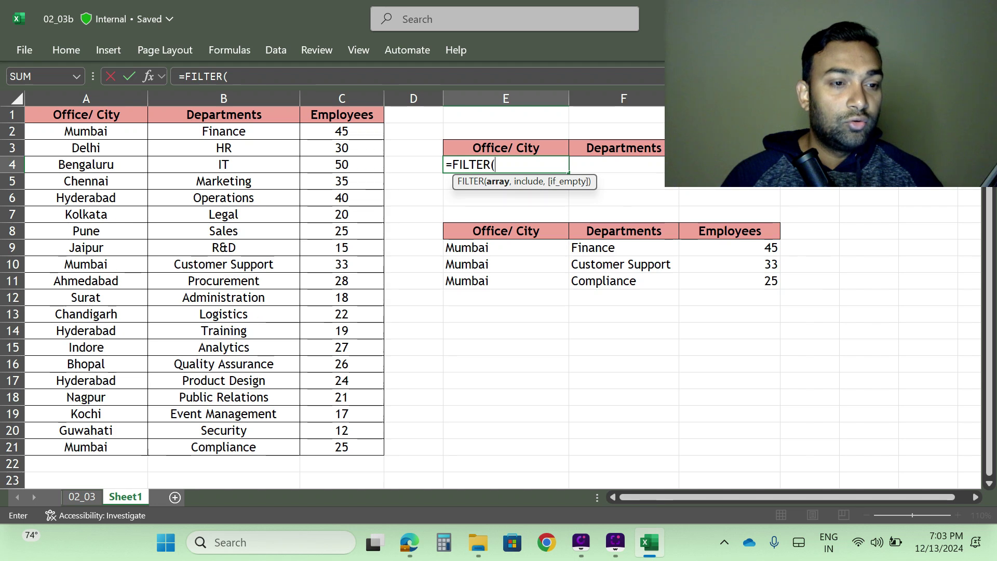
pyautogui.moveTo(85, 130); pyautogui.dragTo(327, 444)
pyautogui.write(',')
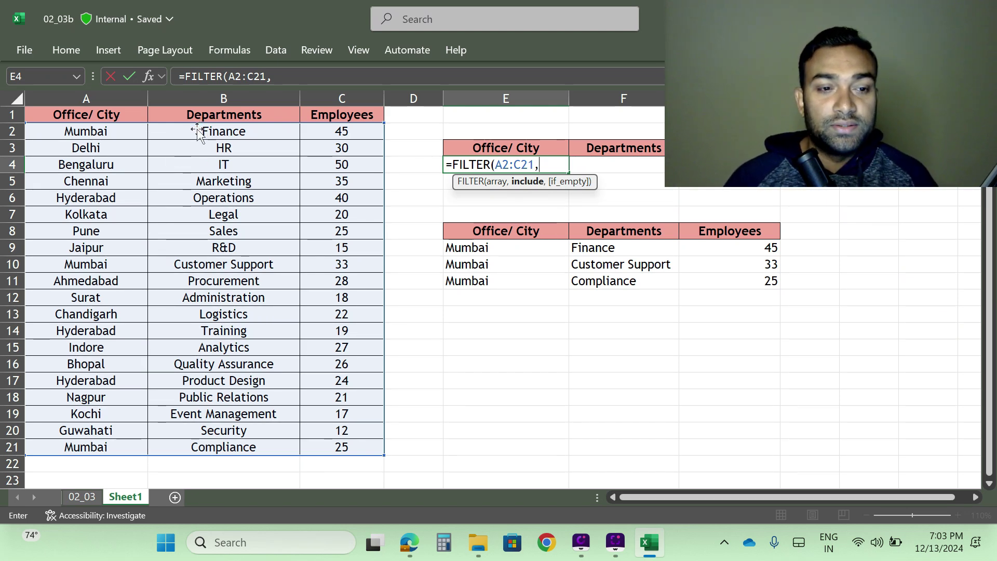
# Step: Complete the FILTER formula in E4 with the include condition B2:B21="IT" and enter it
pyautogui.moveTo(194, 134); pyautogui.dragTo(195, 444)
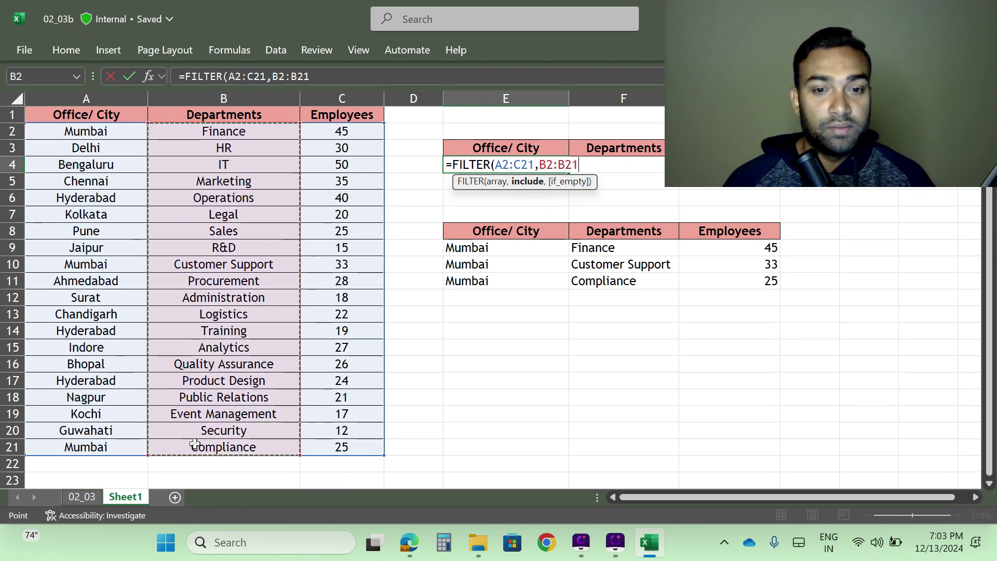
pyautogui.write('=')
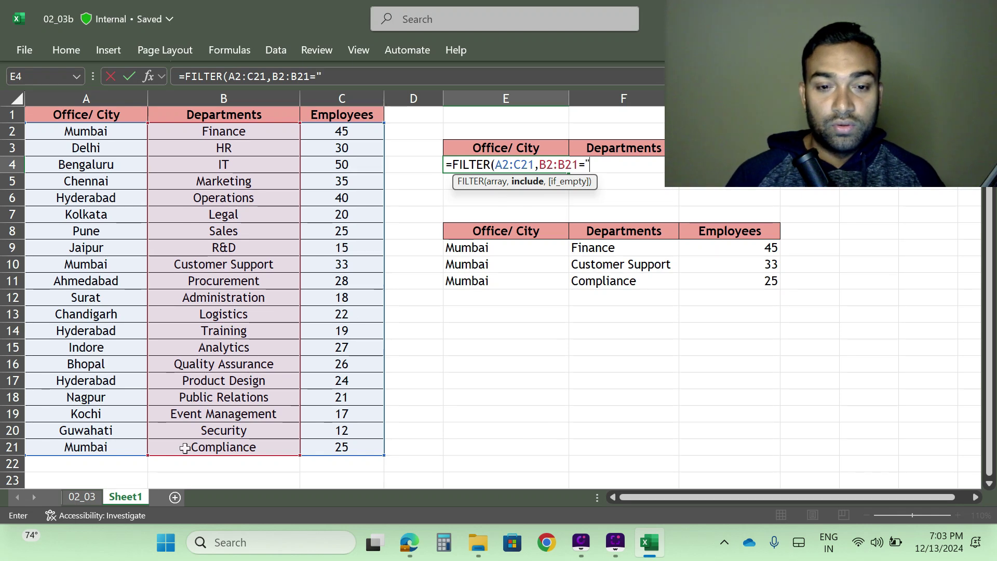
pyautogui.write('"')
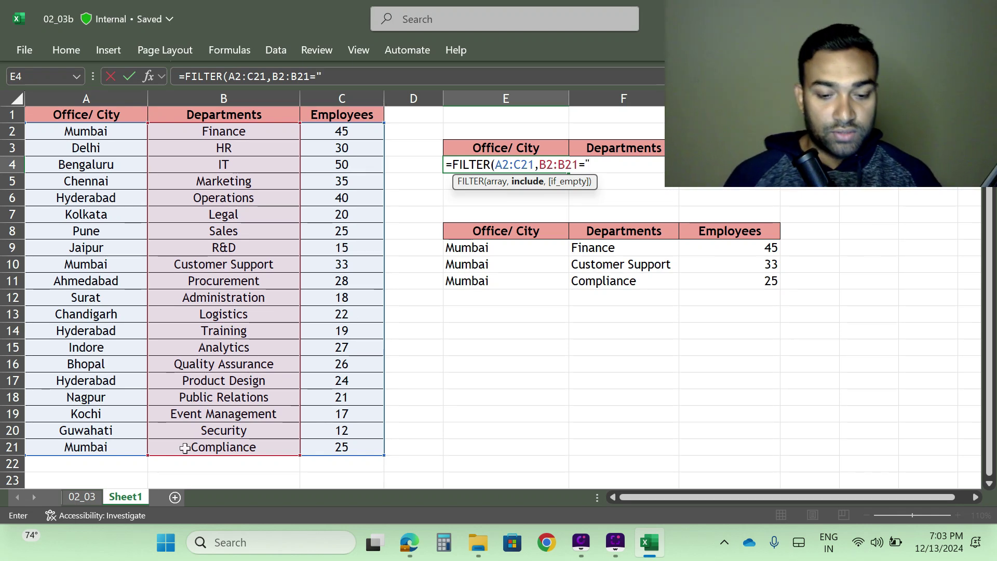
pyautogui.write('IT')
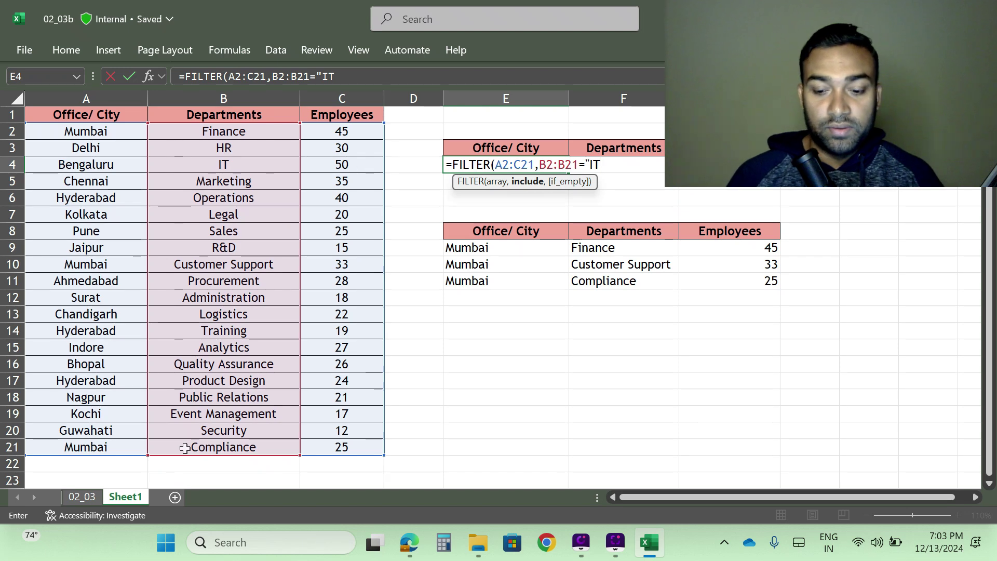
pyautogui.write('"')
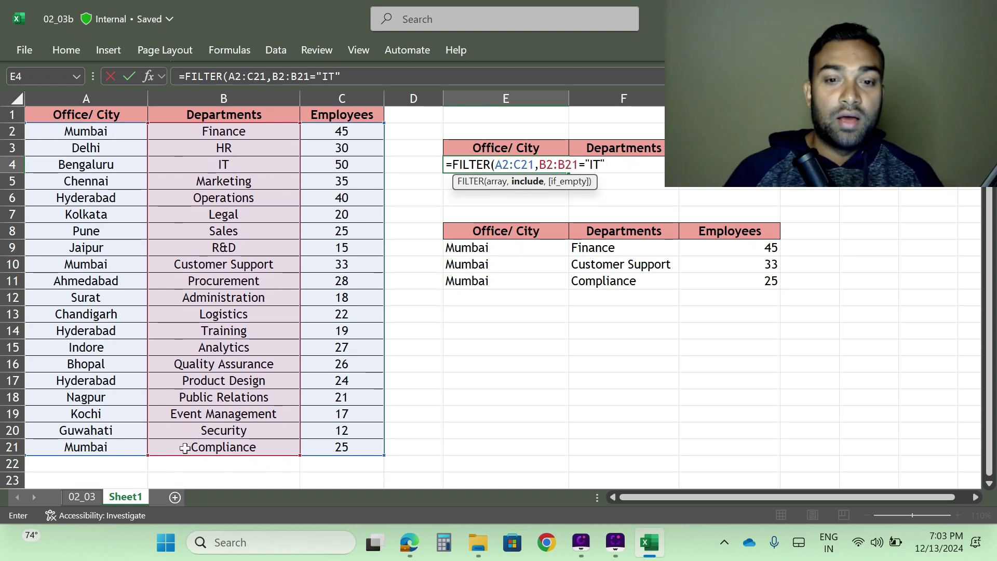
pyautogui.write(')')
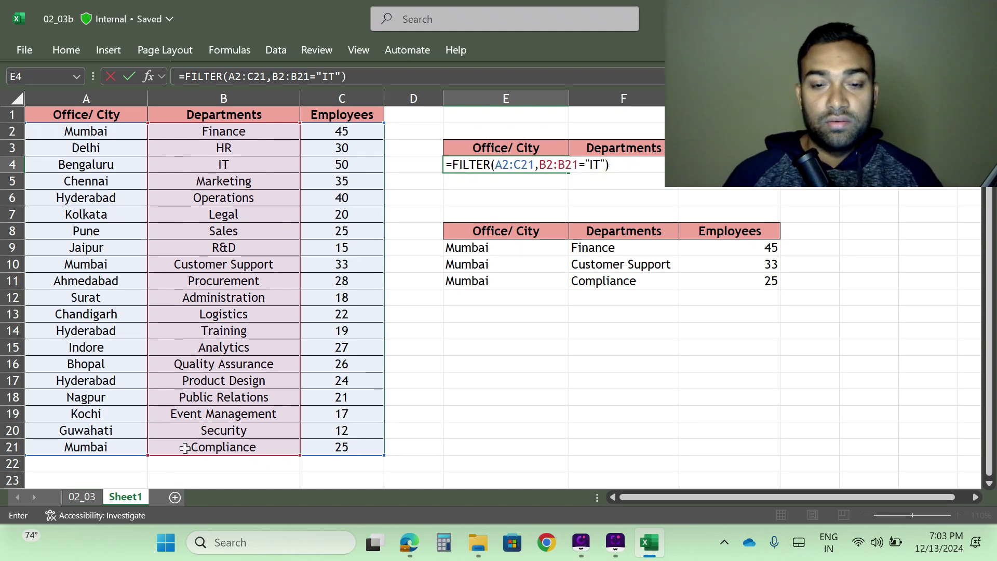
pyautogui.press('Return')
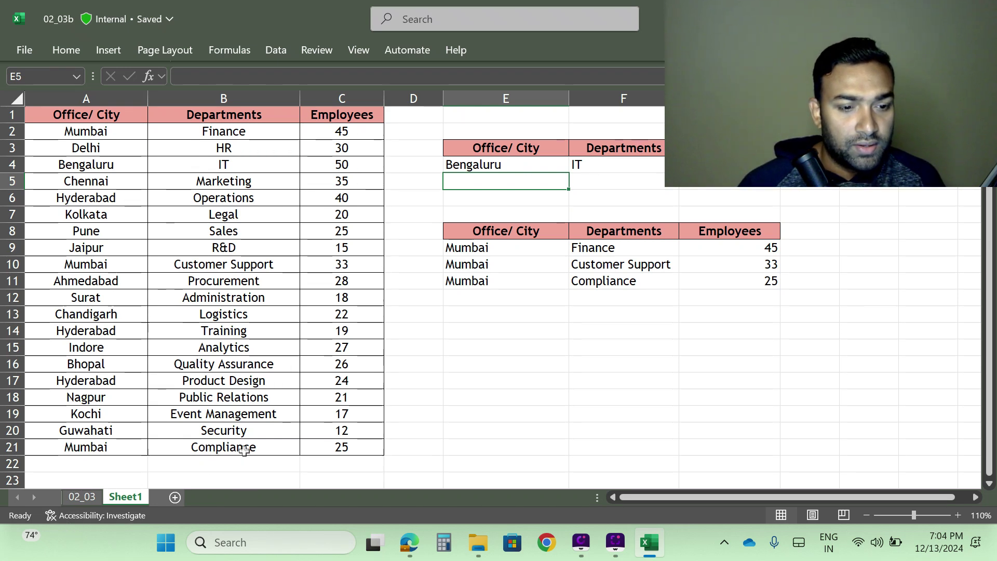
# Step: Change the department in cell B21 of the source table to IT
pyautogui.click(218, 449)
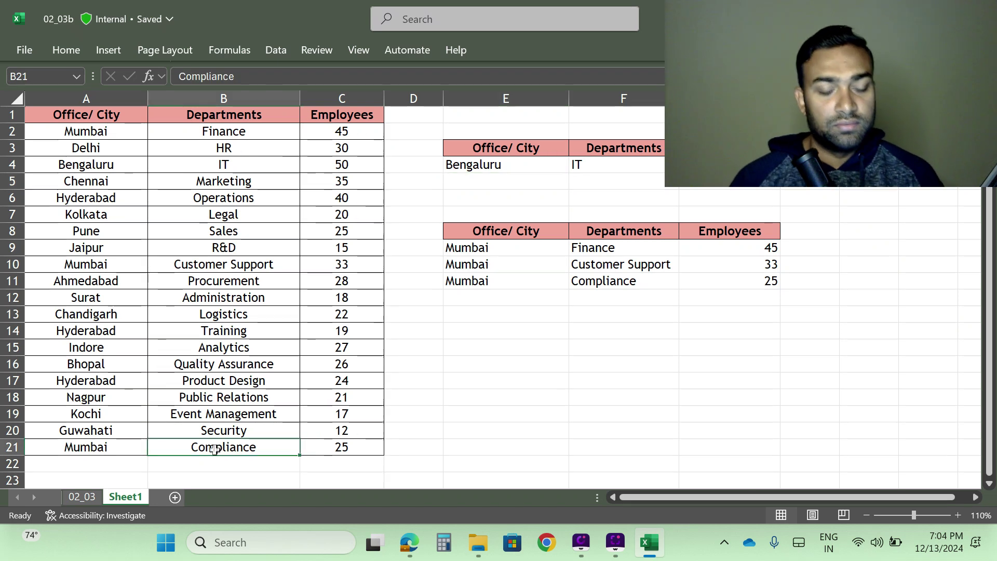
pyautogui.write('IT')
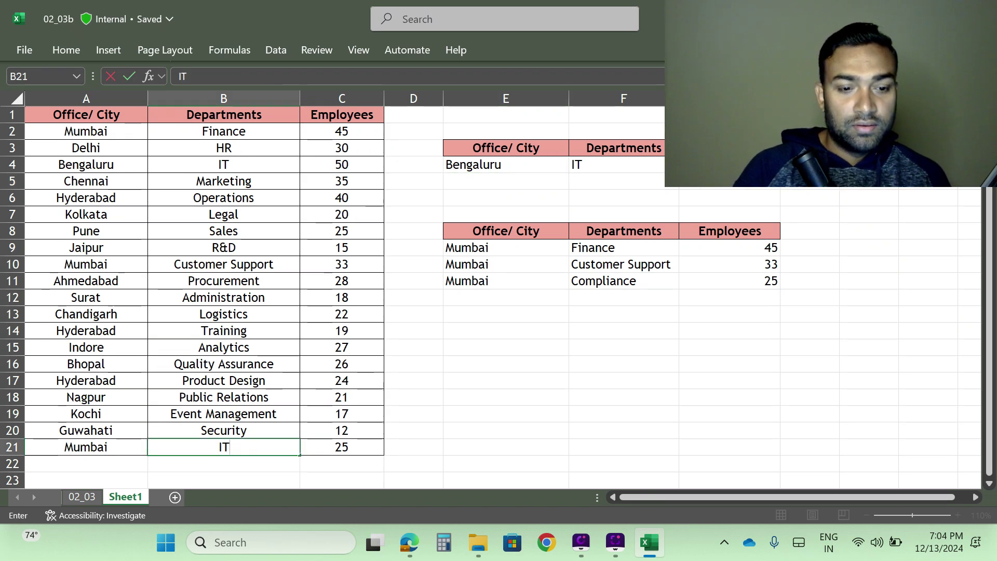
pyautogui.press('Return')
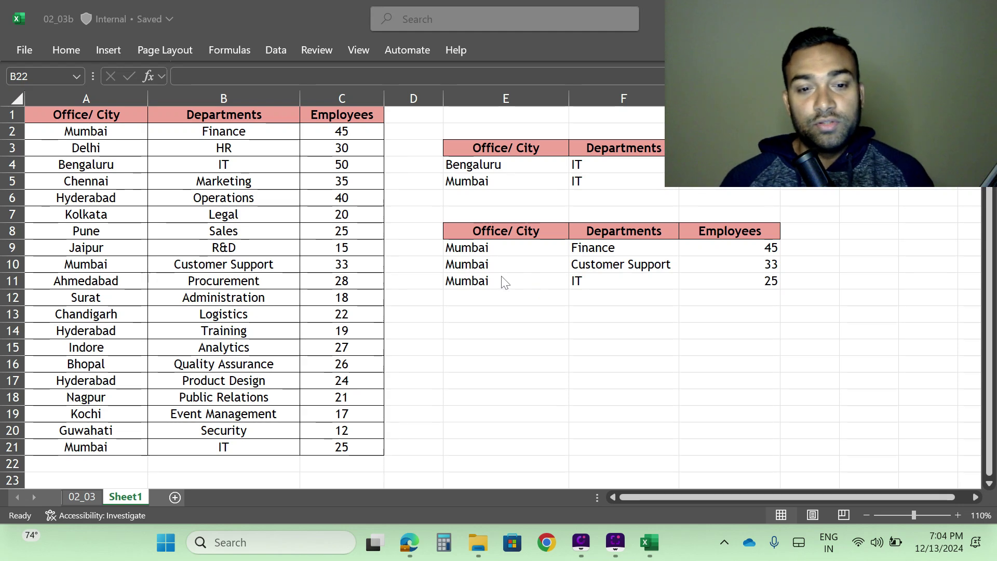
# Step: Examine the cells of the Mumbai and IT filter results to see which formula feeds each of them
pyautogui.click(485, 283)
pyautogui.click(597, 277)
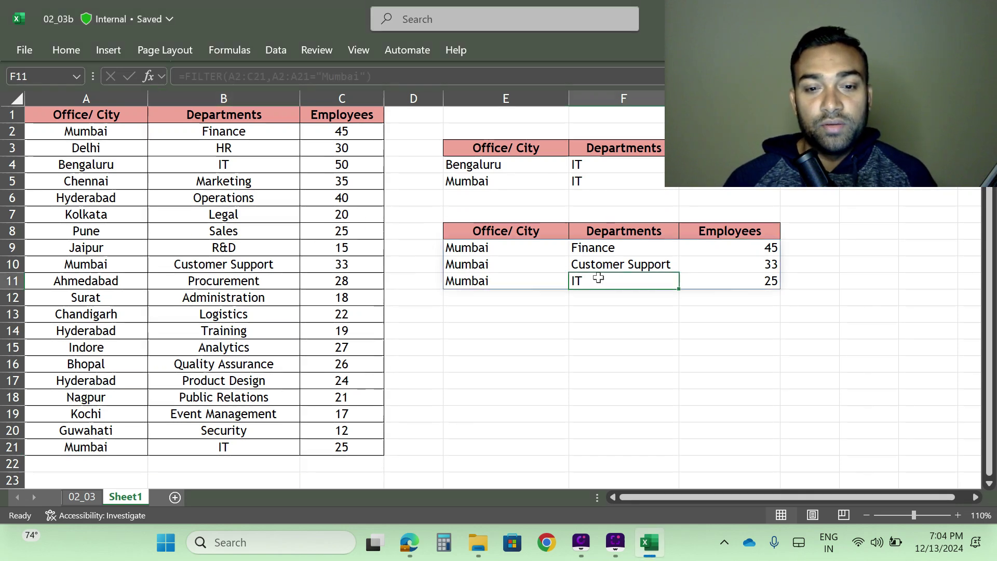
pyautogui.click(483, 264)
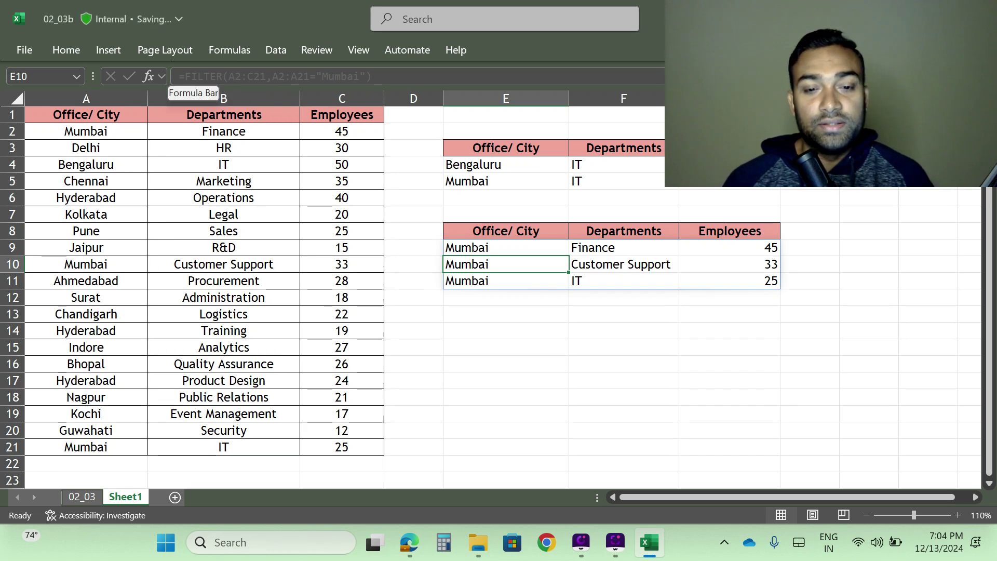
pyautogui.click(628, 280)
pyautogui.click(748, 281)
pyautogui.click(733, 248)
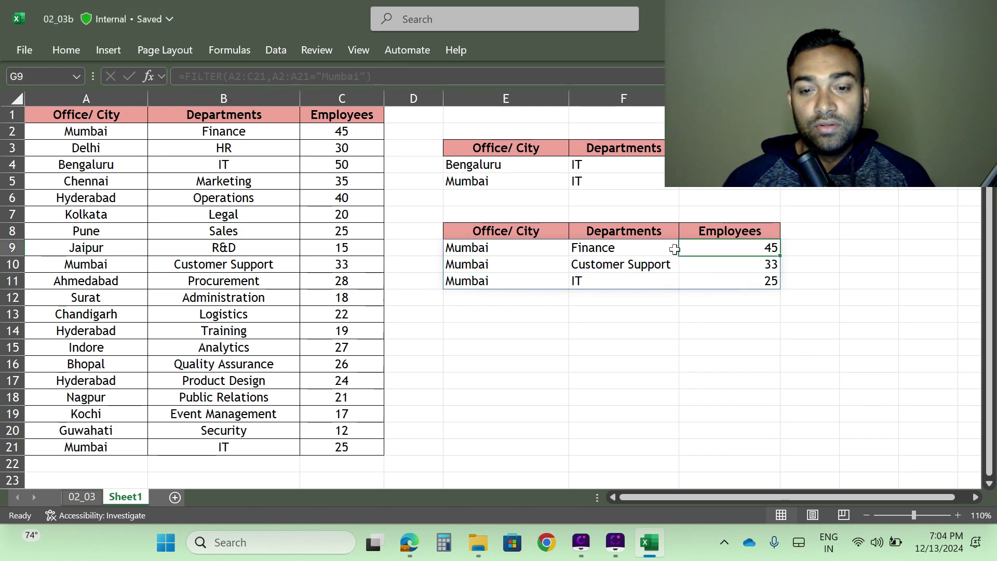
pyautogui.click(611, 248)
pyautogui.click(485, 249)
pyautogui.click(503, 180)
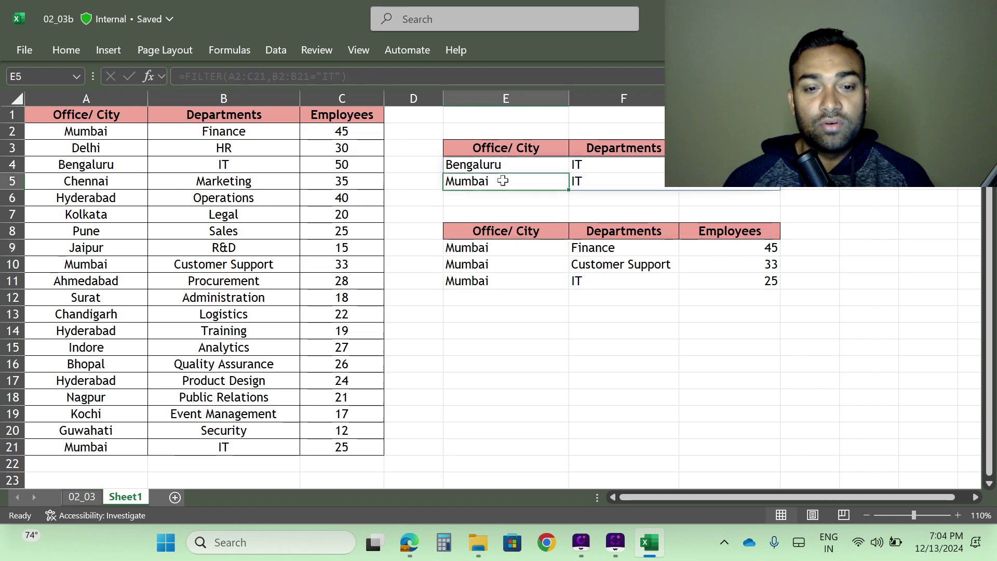
pyautogui.click(502, 166)
pyautogui.click(615, 166)
pyautogui.click(607, 184)
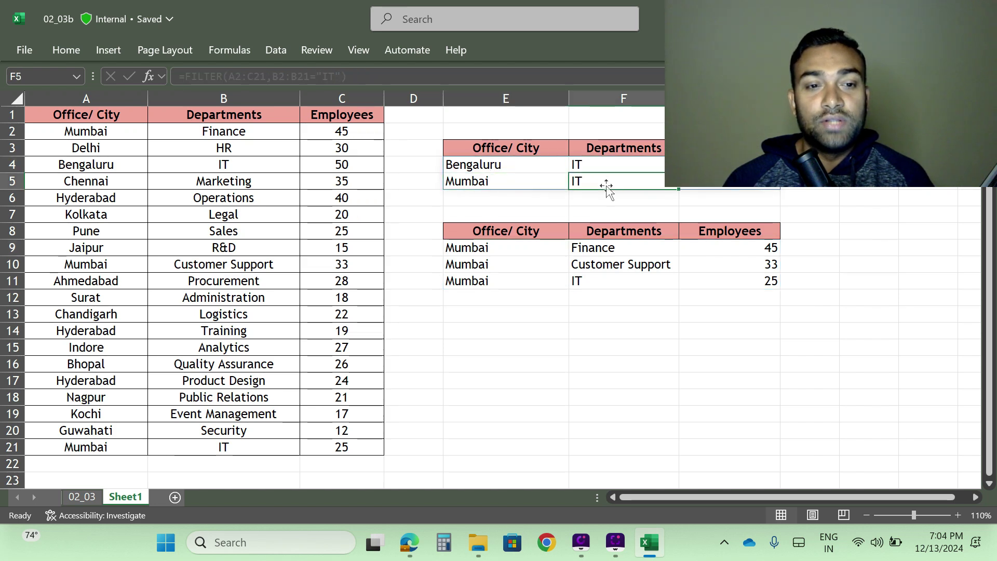
pyautogui.click(727, 165)
pyautogui.click(726, 181)
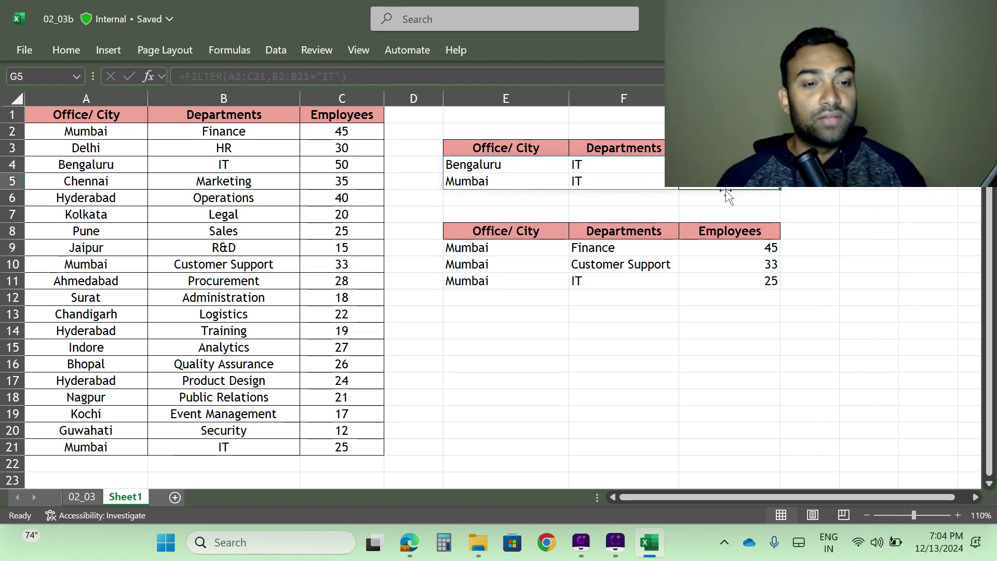
# Step: Copy the Mumbai result with its headers in E8:G11 and paste it as values only starting at cell E13
pyautogui.click(462, 232)
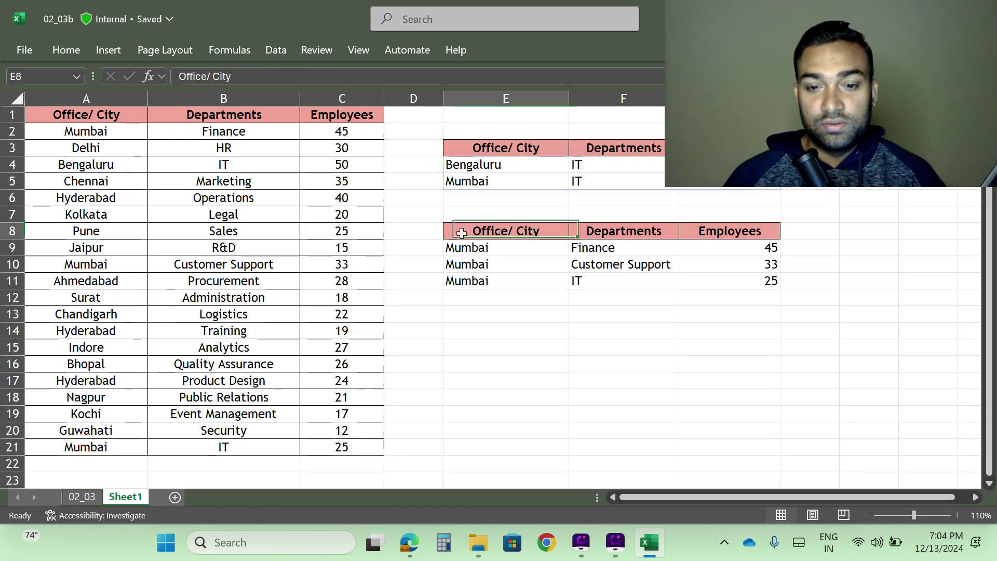
pyautogui.moveTo(462, 232); pyautogui.dragTo(724, 280)
pyautogui.hotkey('ctrl', 'c')
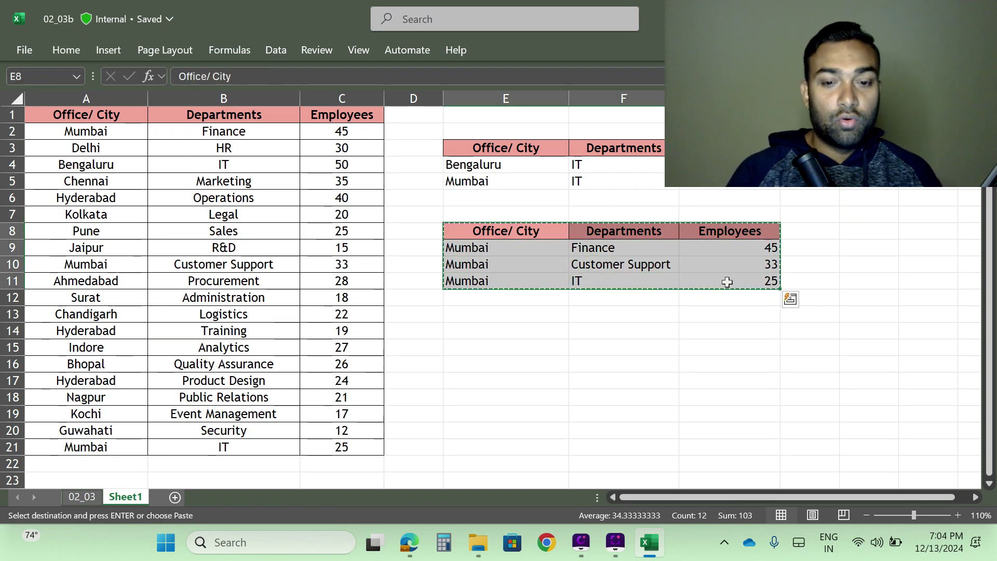
pyautogui.click(466, 314)
pyautogui.rightClick(465, 314)
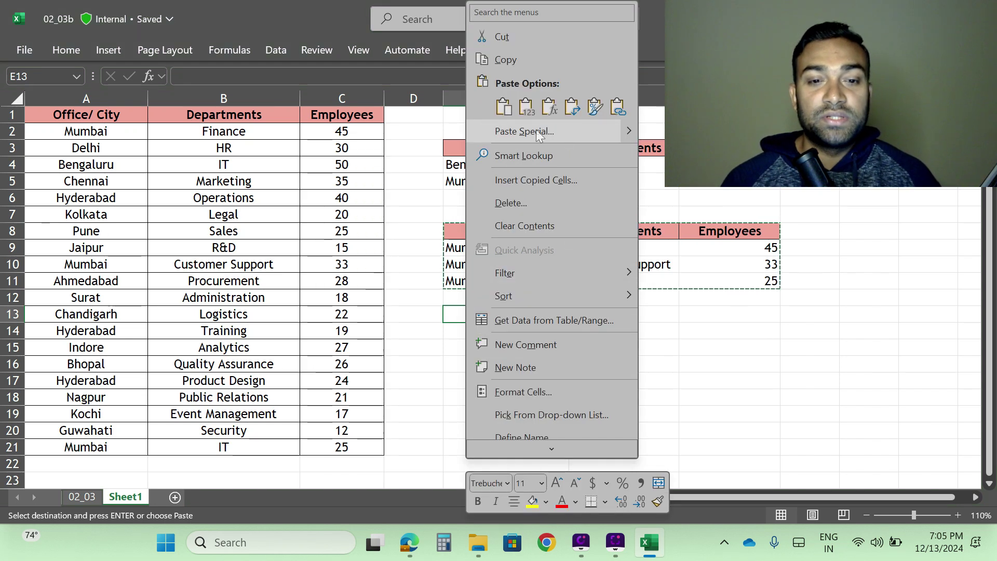
pyautogui.moveTo(630, 133)
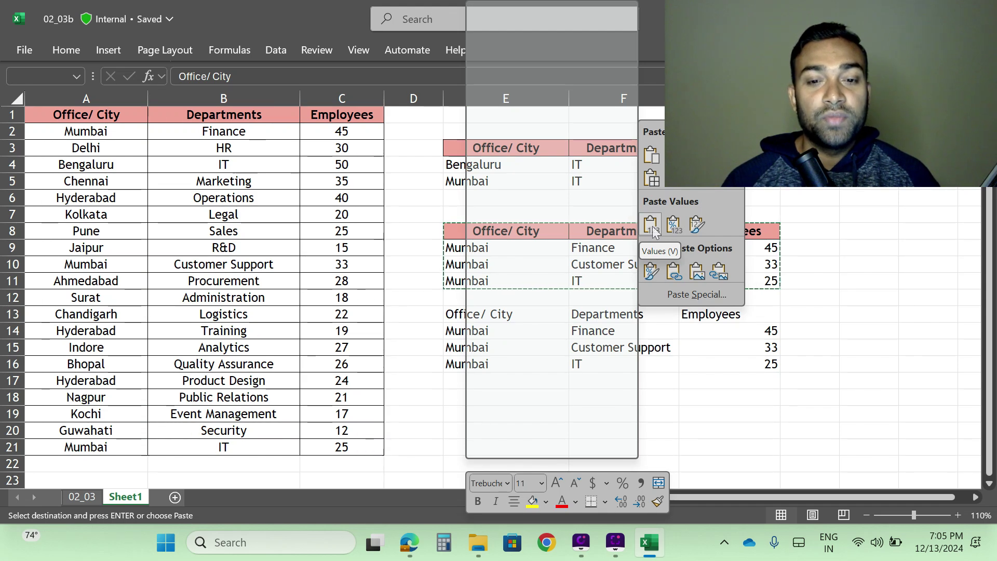
pyautogui.click(652, 226)
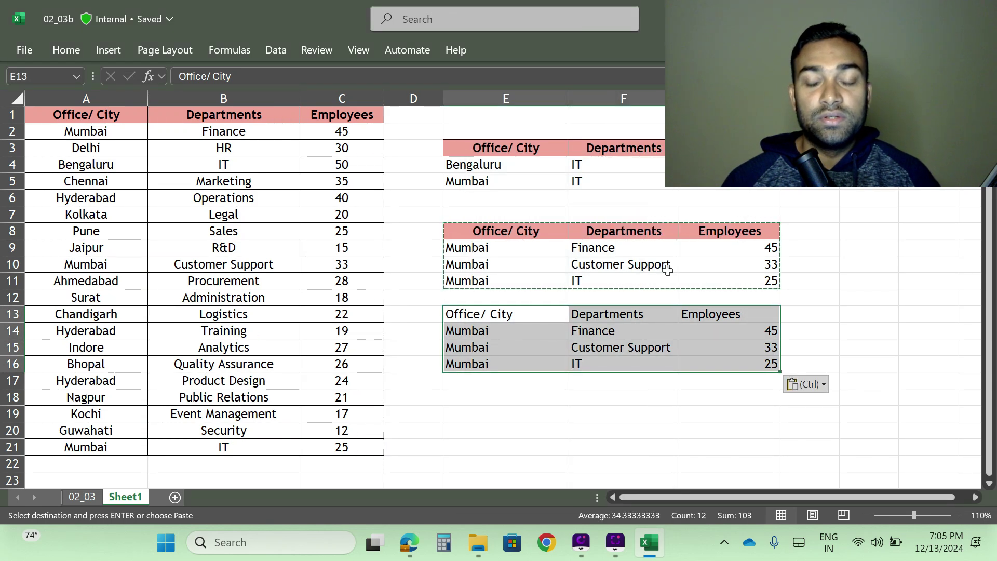
# Step: Examine the contents of the pasted cells in E13:G16 and compare them with the formula-driven Mumbai result above
pyautogui.click(868, 332)
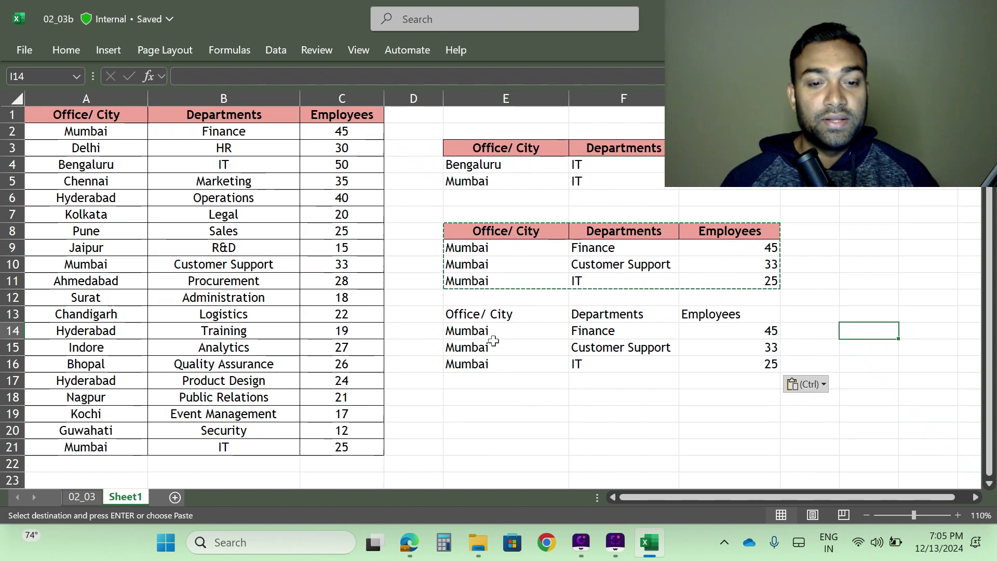
pyautogui.click(493, 341)
pyautogui.click(457, 363)
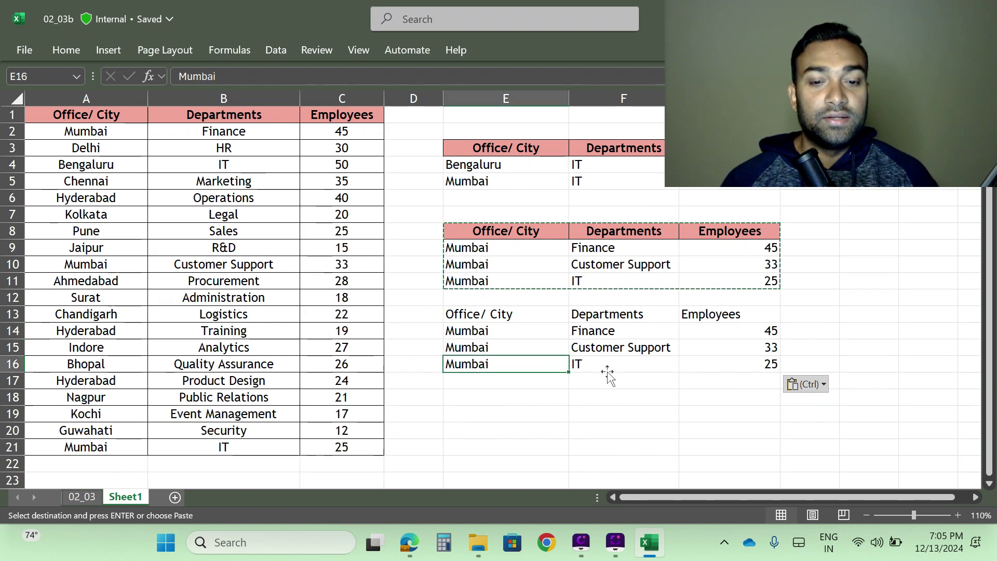
pyautogui.click(599, 367)
pyautogui.click(727, 366)
pyautogui.click(722, 344)
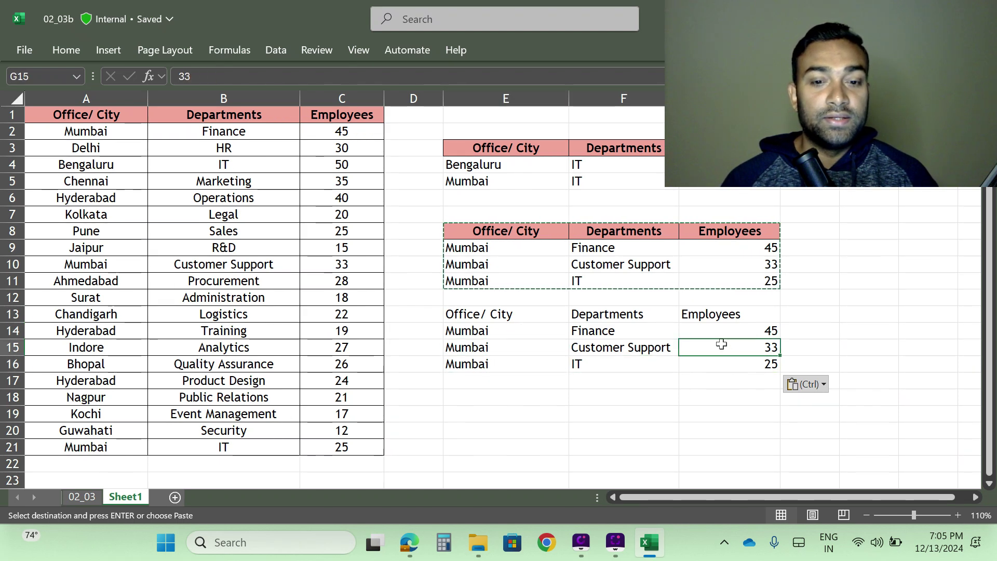
pyautogui.click(475, 318)
pyautogui.click(460, 334)
pyautogui.click(460, 346)
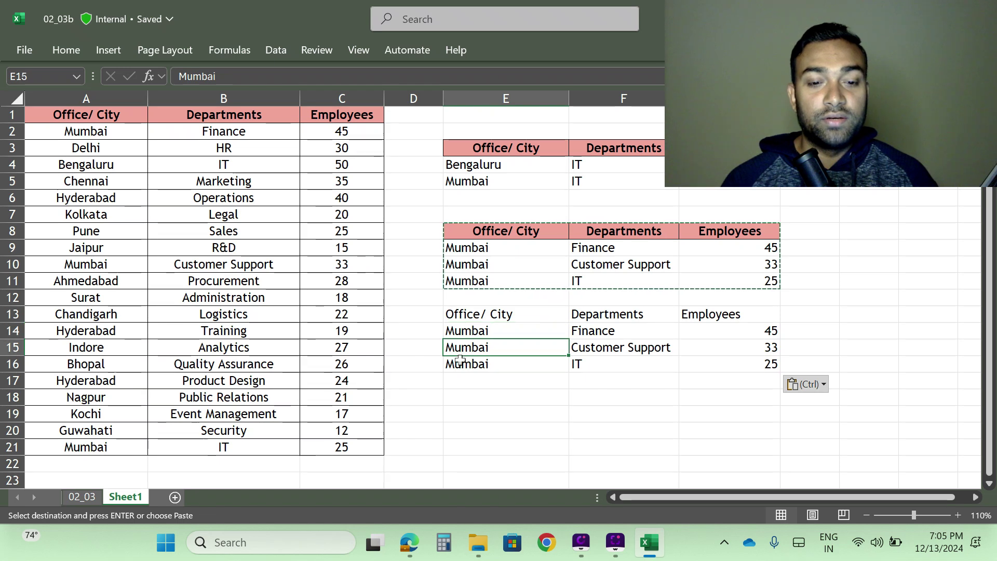
pyautogui.click(460, 362)
pyautogui.click(619, 317)
pyautogui.click(603, 346)
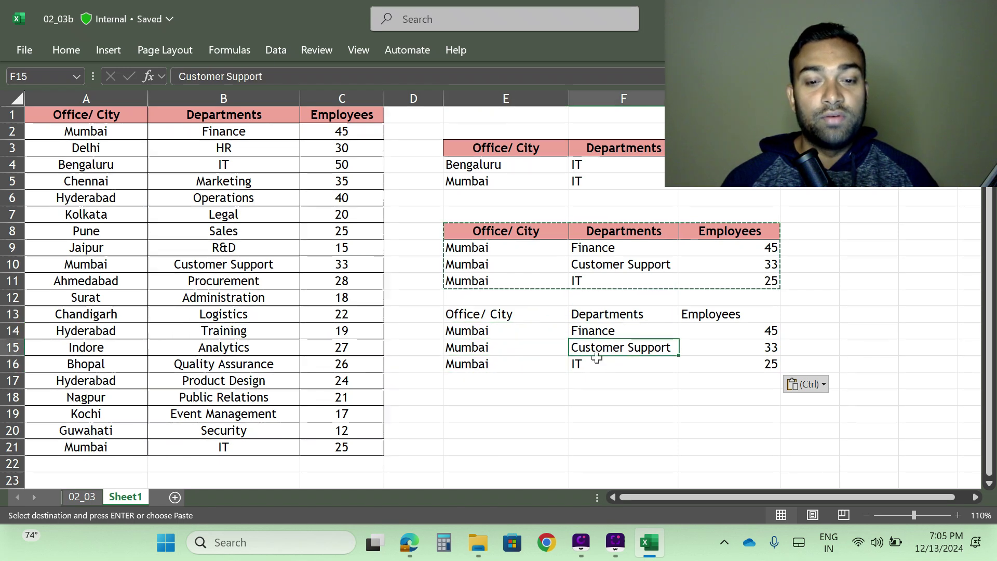
pyautogui.click(473, 262)
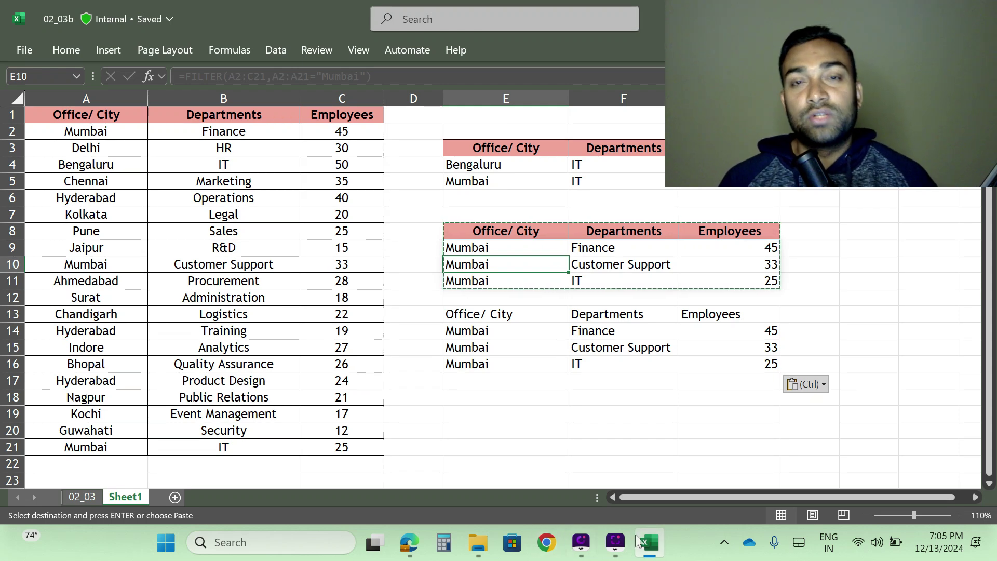
# Step: Apply the header formatting of E8:G8 to the pasted header row E13:G13 with Format Painter
pyautogui.moveTo(638, 540)
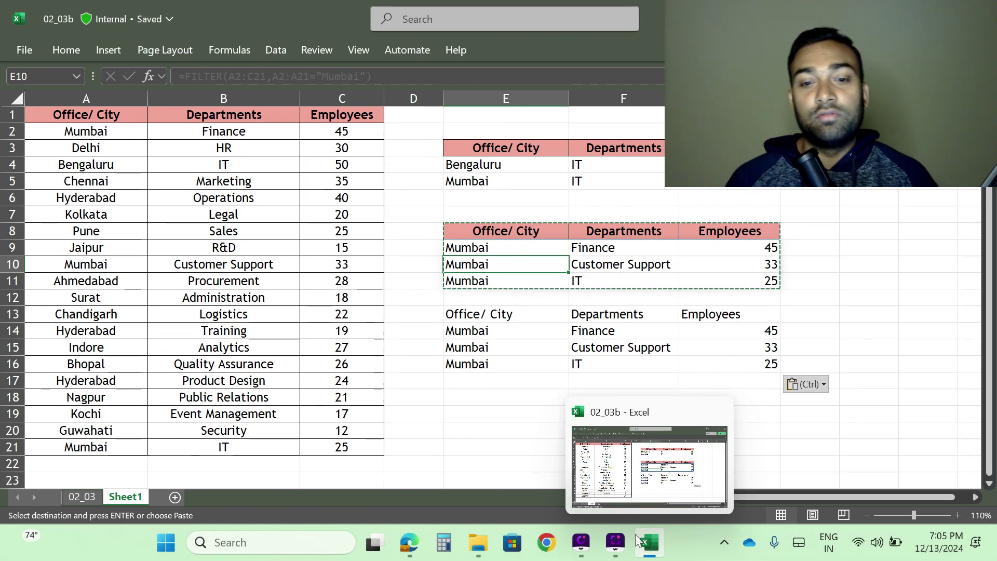
pyautogui.click(460, 314)
pyautogui.moveTo(488, 232); pyautogui.dragTo(718, 236)
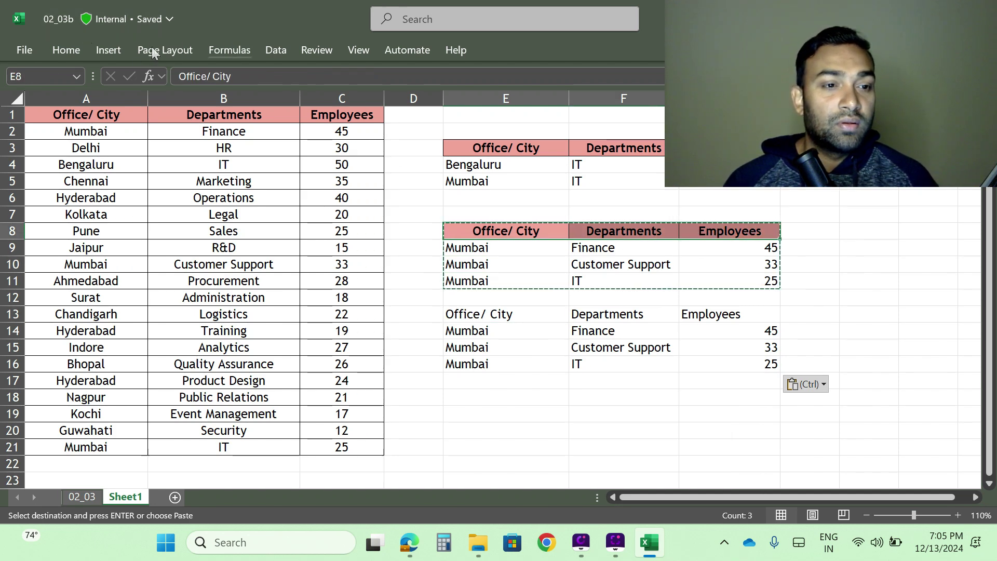
pyautogui.click(66, 48)
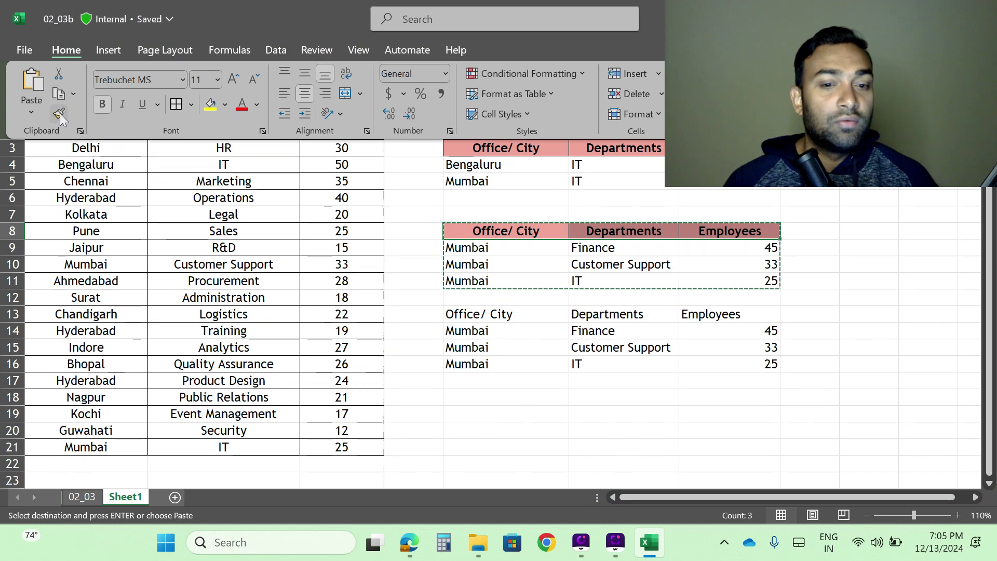
pyautogui.click(58, 113)
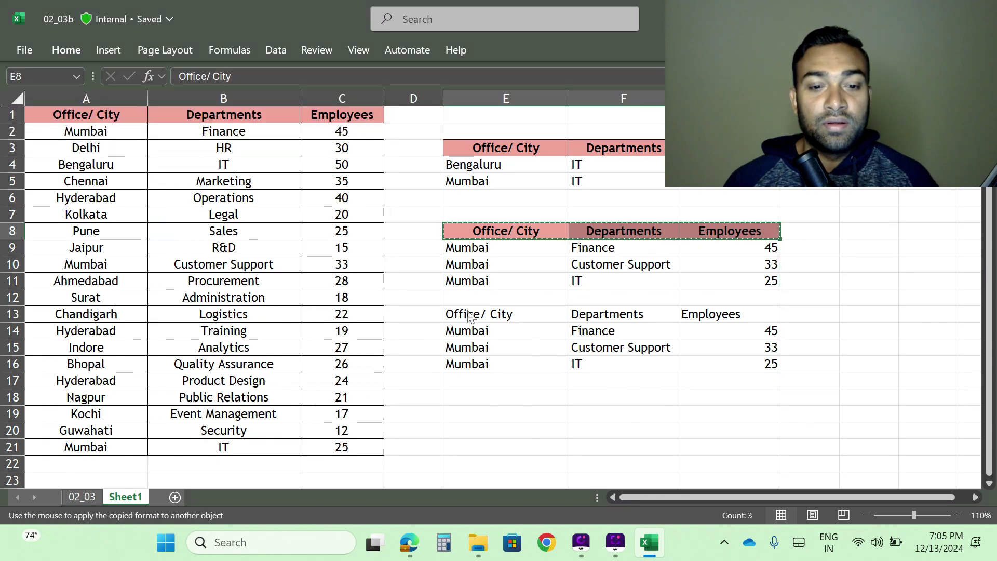
pyautogui.moveTo(473, 318); pyautogui.dragTo(715, 314)
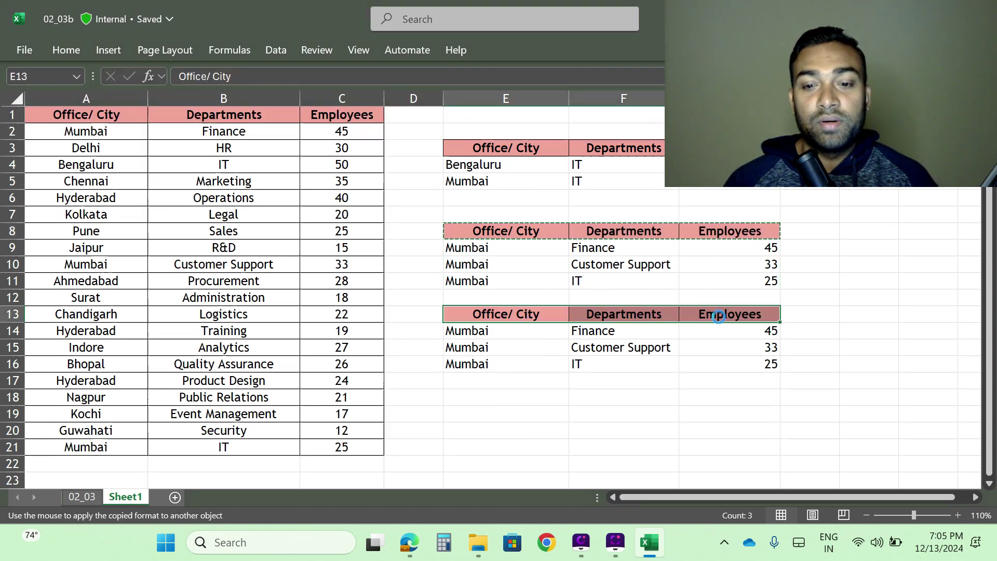
pyautogui.click(703, 400)
pyautogui.moveTo(499, 314)
pyautogui.mouseDown()
pyautogui.moveTo(749, 325)
pyautogui.moveTo(755, 384)
pyautogui.mouseUp()
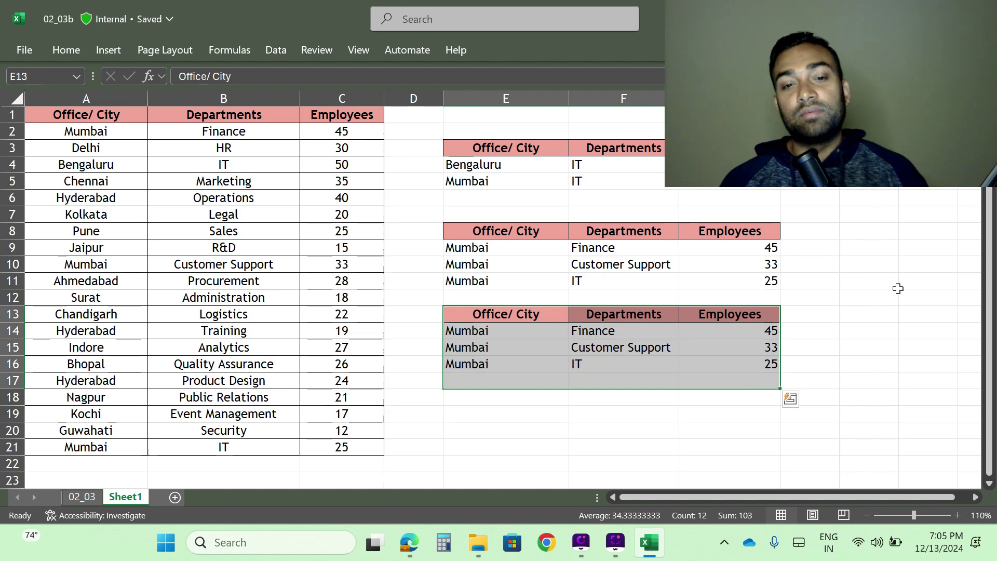